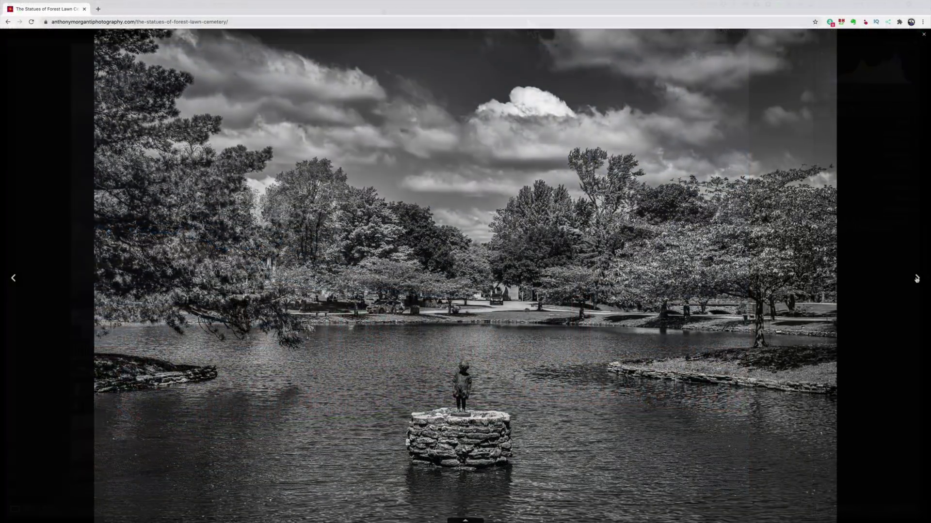
# Advance ten photos through the Forest Lawn statue gallery to the mustached statue in a hat.
pyautogui.click(917, 279)
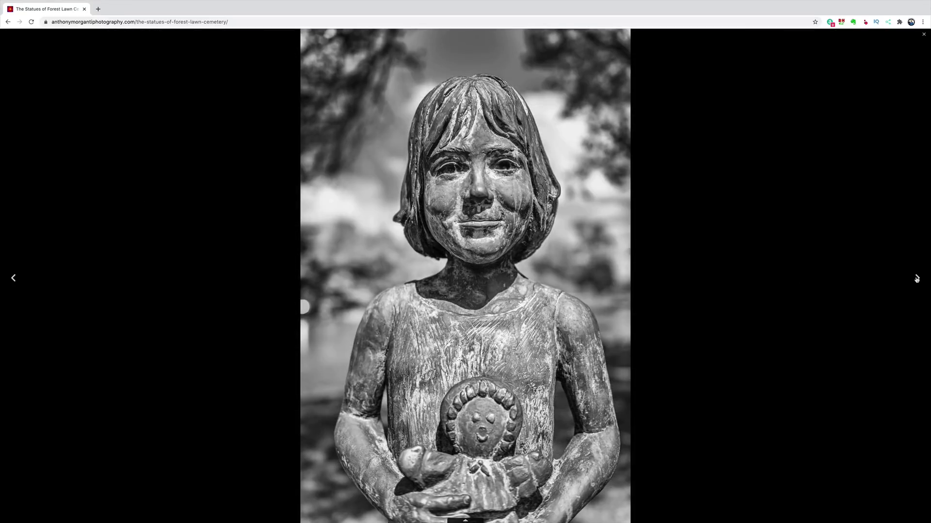
pyautogui.click(916, 279)
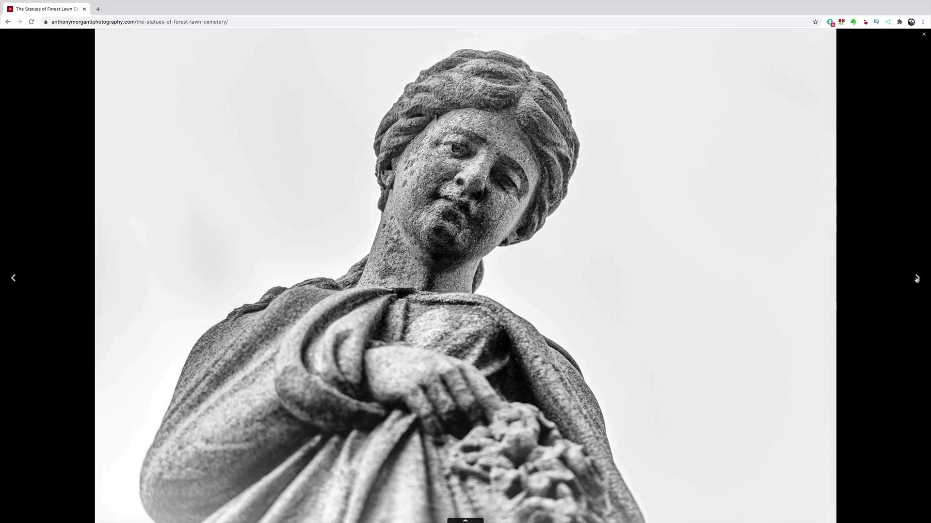
pyautogui.click(916, 278)
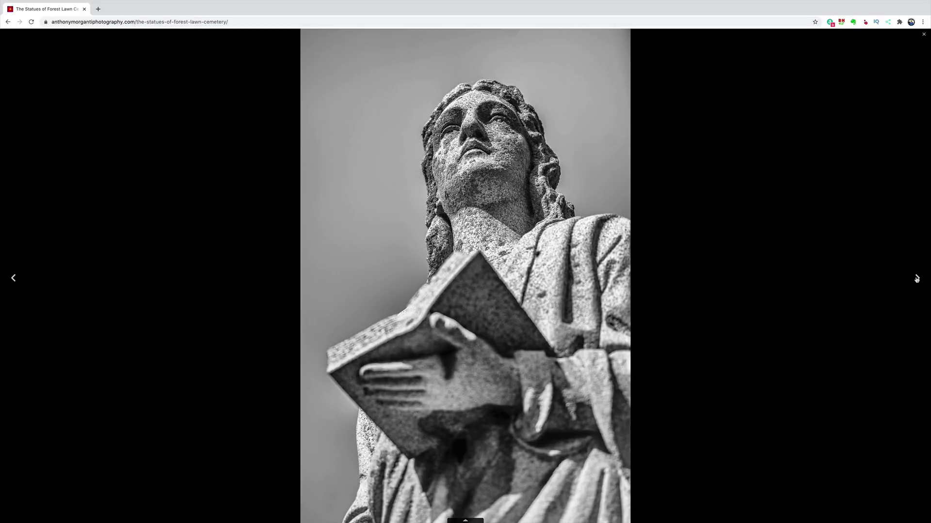
pyautogui.click(916, 279)
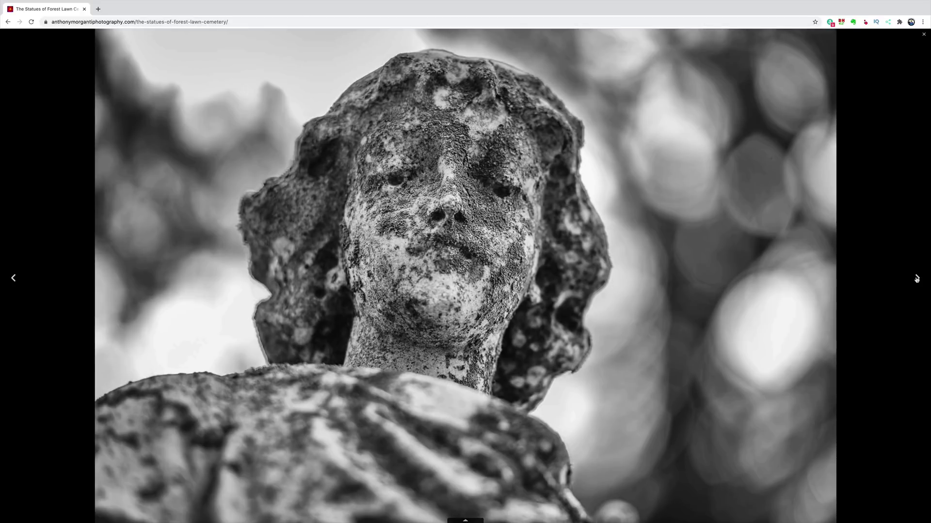
pyautogui.click(916, 279)
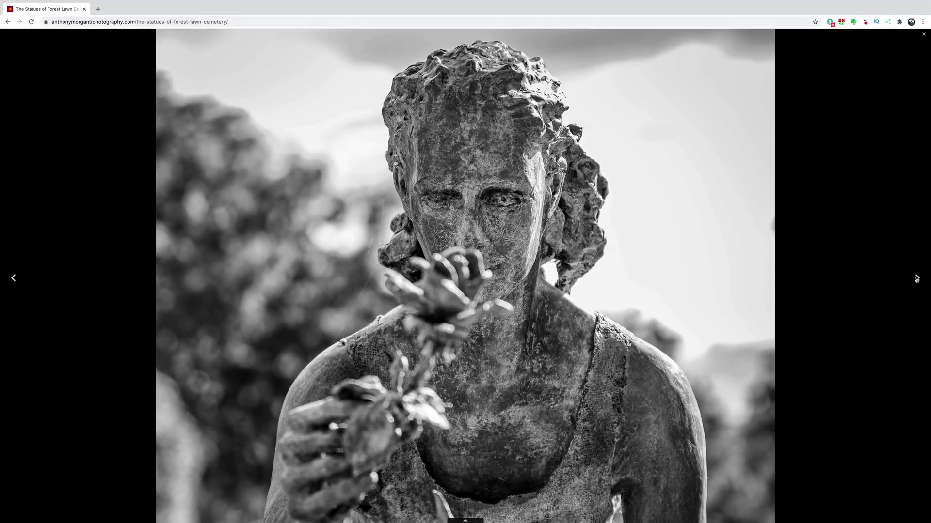
pyautogui.click(916, 279)
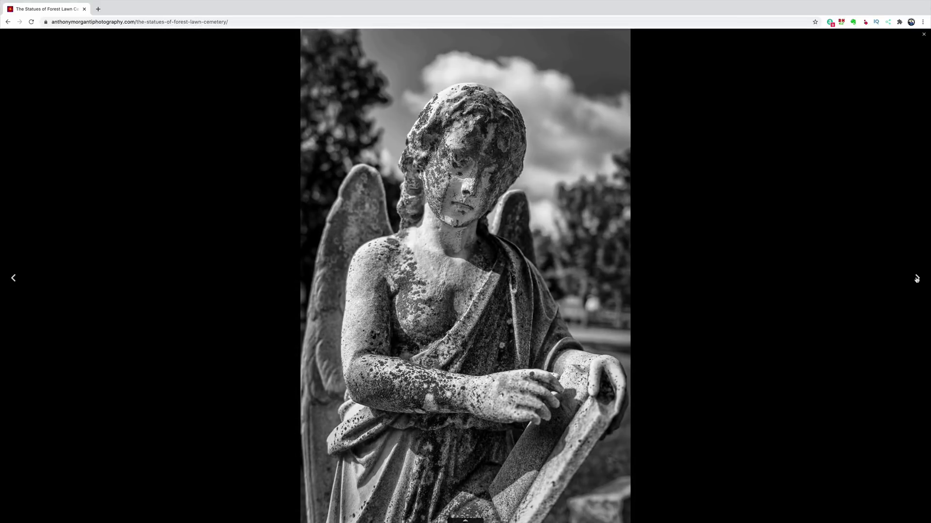
pyautogui.click(916, 279)
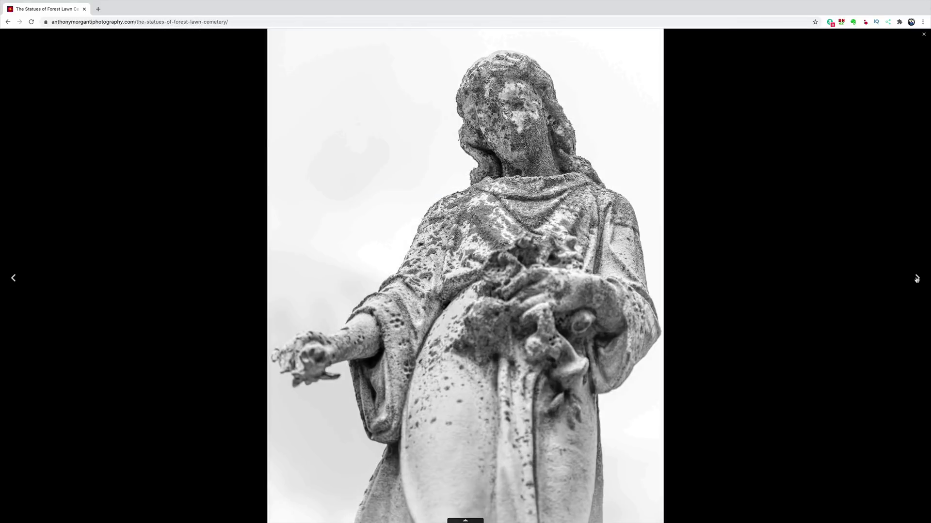
pyautogui.click(916, 279)
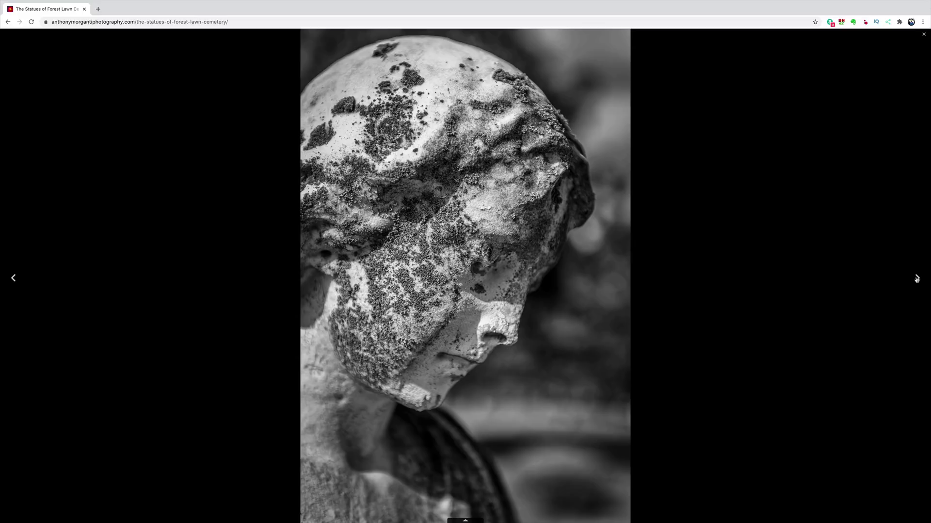
pyautogui.click(916, 279)
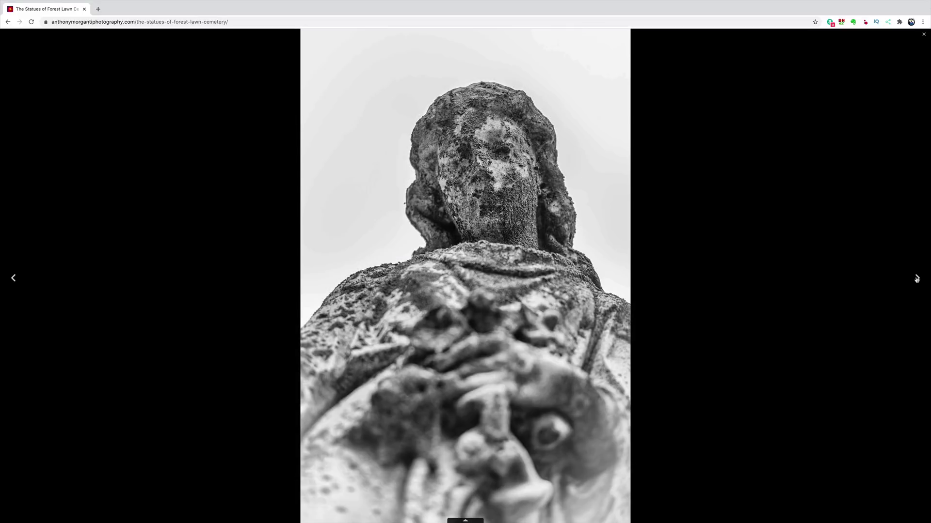
pyautogui.click(917, 279)
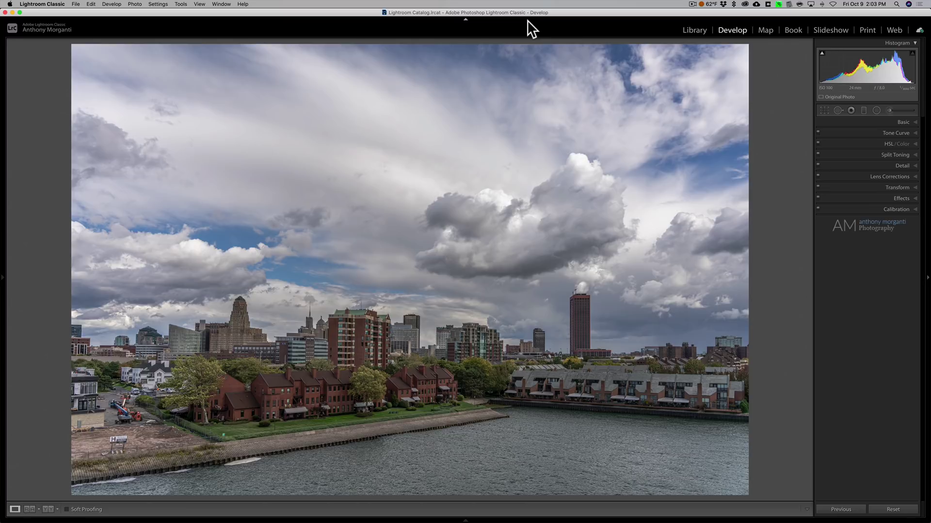
pyautogui.press('\\')
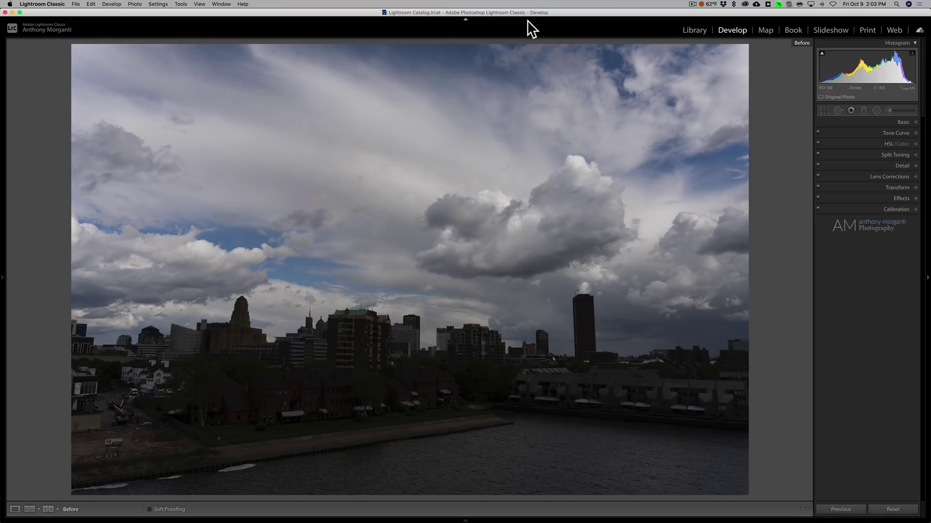
pyautogui.press('\\')
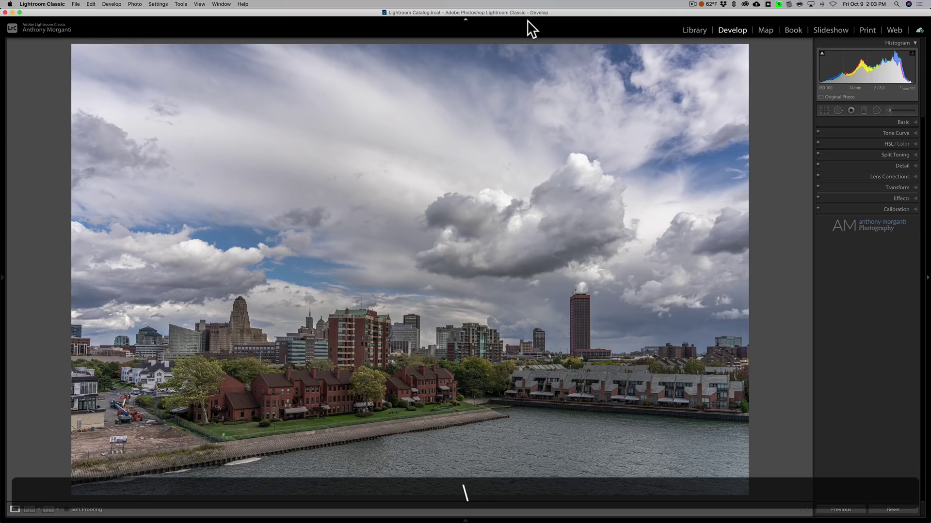
pyautogui.click(902, 122)
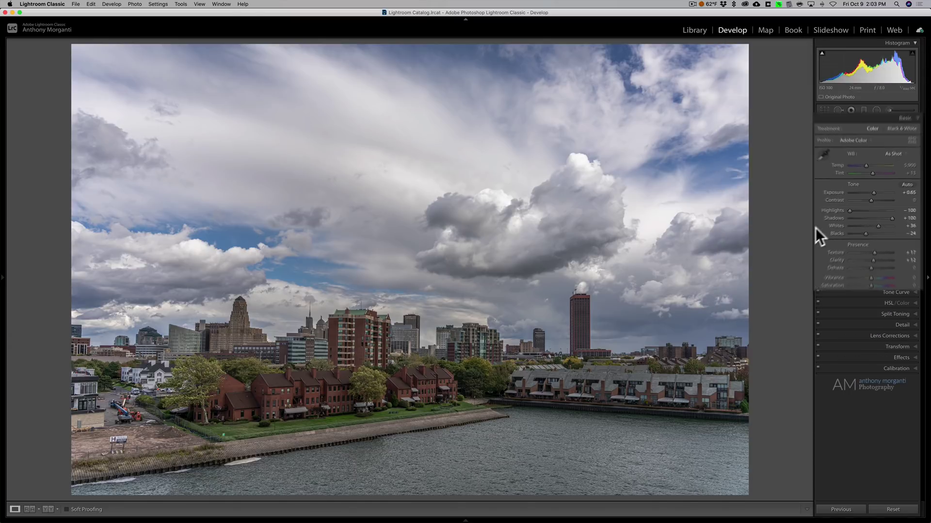
pyautogui.press('\\')
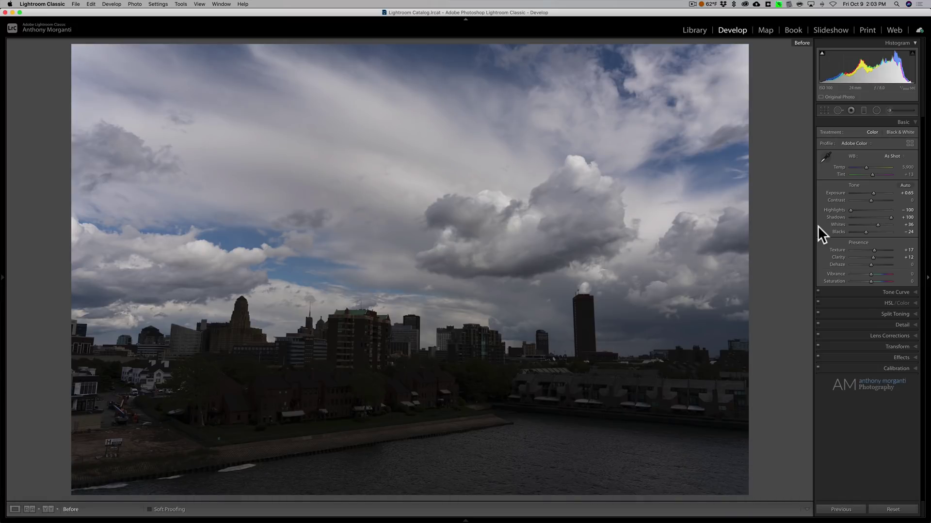
pyautogui.press('\\')
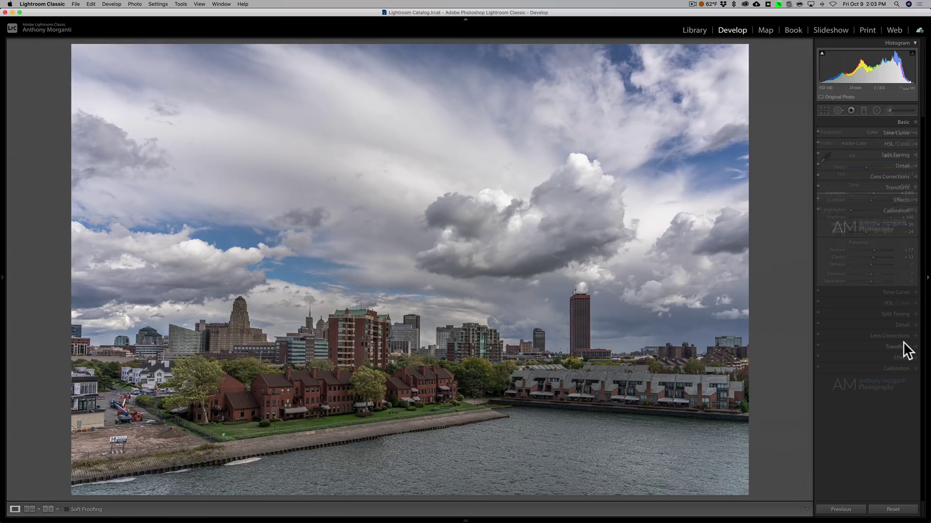
pyautogui.click(903, 342)
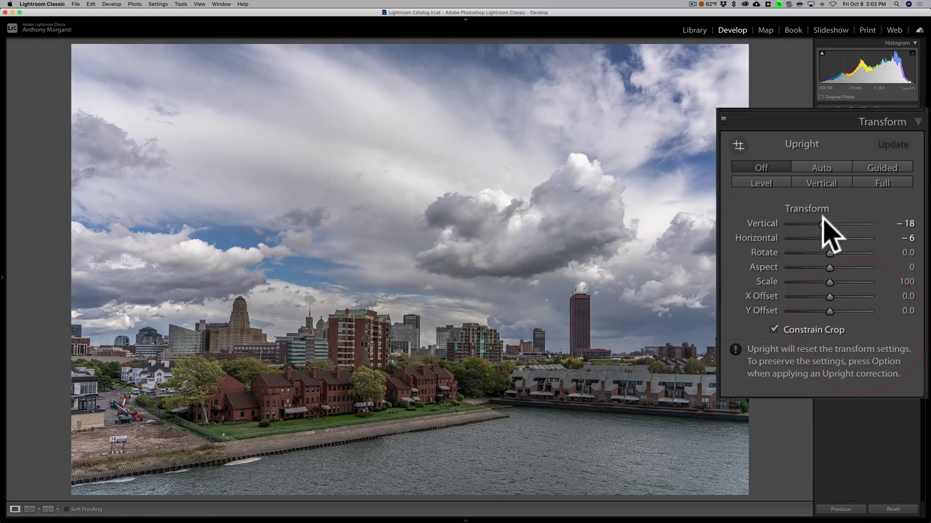
pyautogui.click(894, 125)
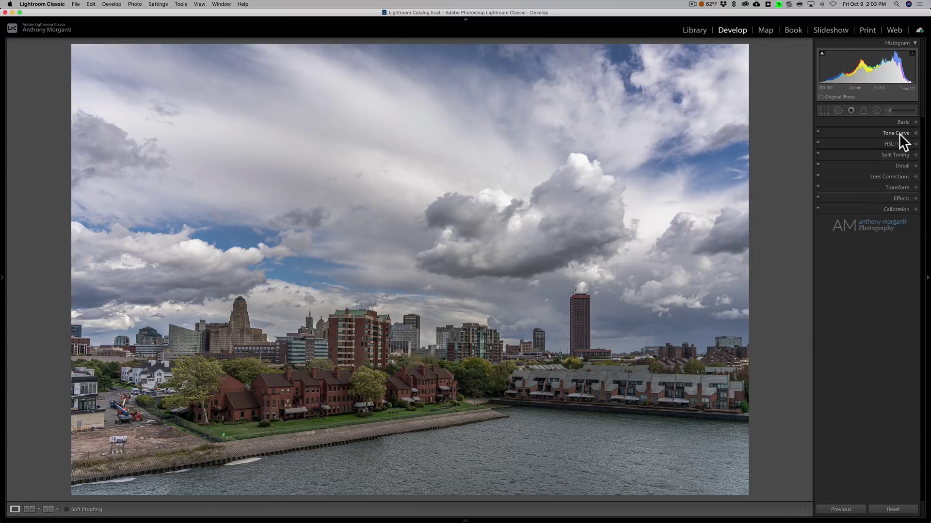
# Edit a copy of the skyline photo with Lightroom adjustments in Silver Efex Pro 2.
pyautogui.rightClick(464, 120)
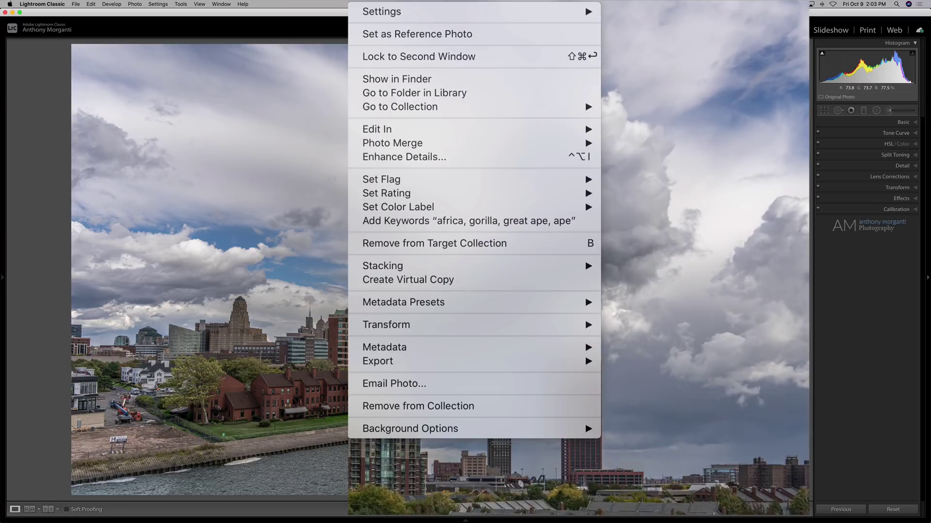
pyautogui.moveTo(517, 127)
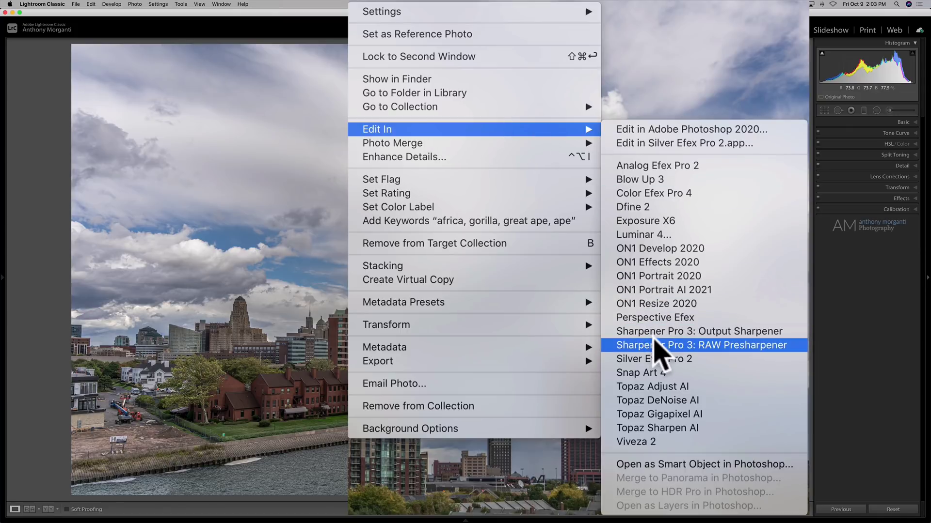
pyautogui.click(679, 359)
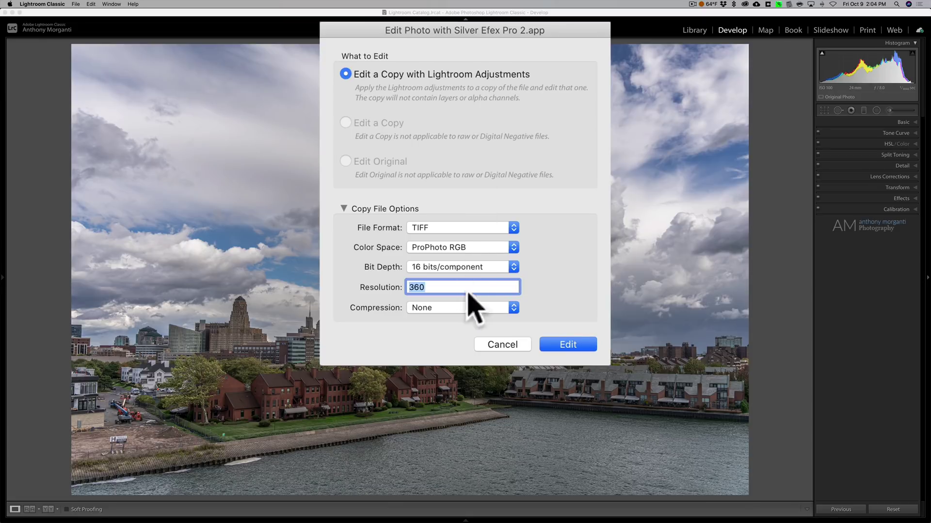
pyautogui.click(514, 269)
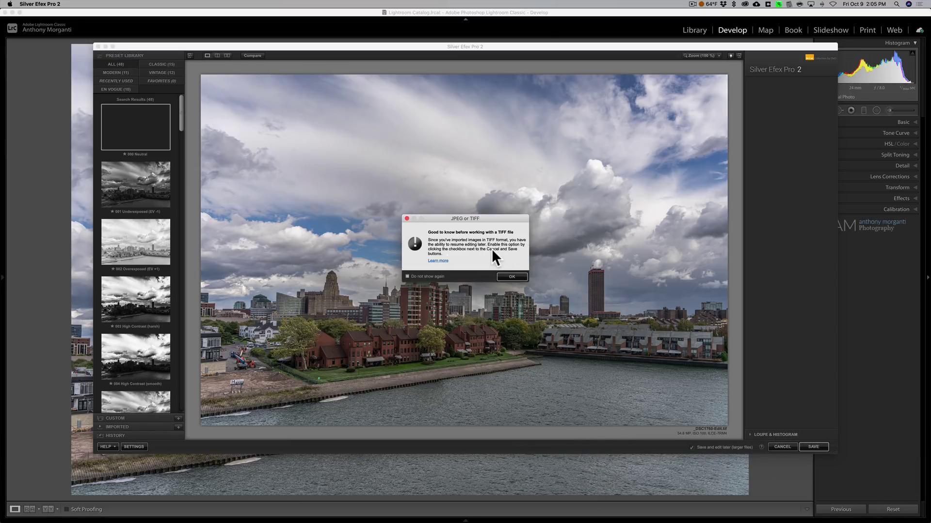
# Dismiss the JPEG/TIFF notice so the skyline loads as a black-and-white preview.
pyautogui.click(512, 277)
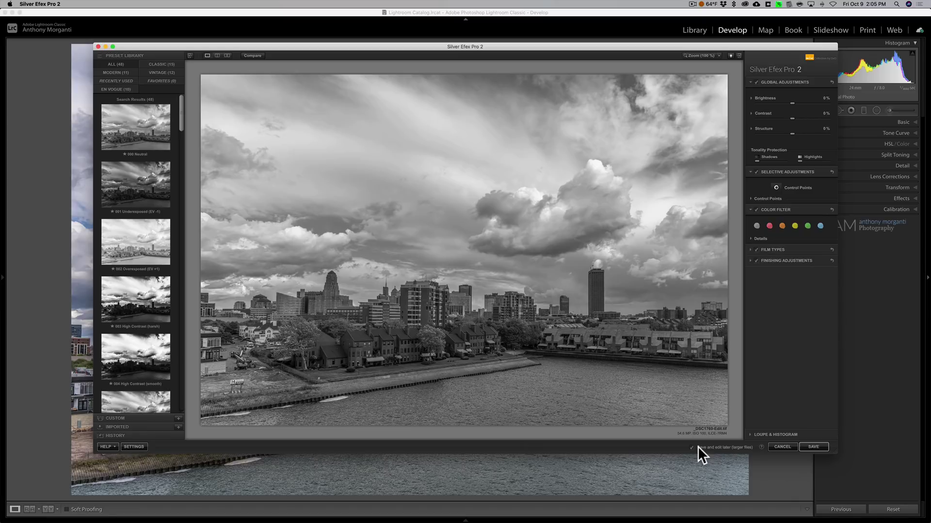
# Maximize the Silver Efex Pro 2 window to fill the whole screen.
pyautogui.click(113, 46)
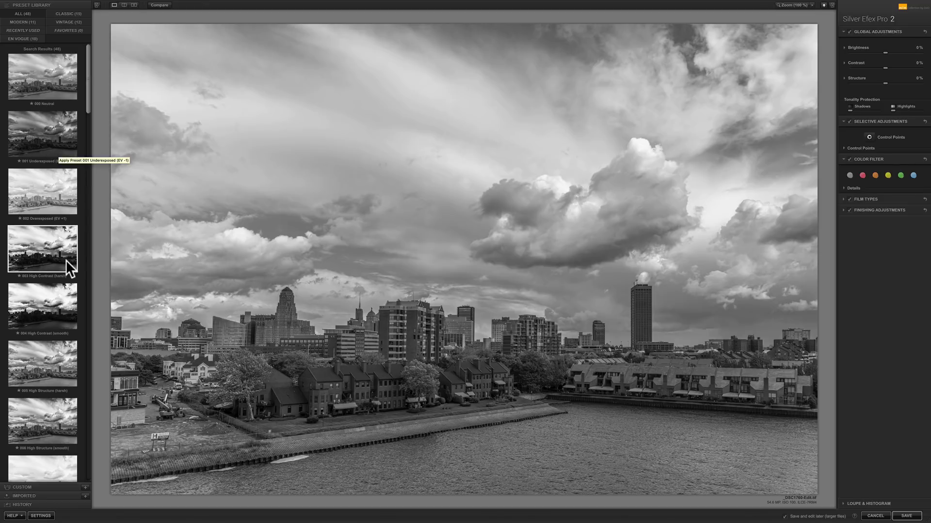
# Preview presets 004 High Contrast (smooth), 002 Overexposed, and 005/006 High Structure on the skyline.
pyautogui.click(37, 304)
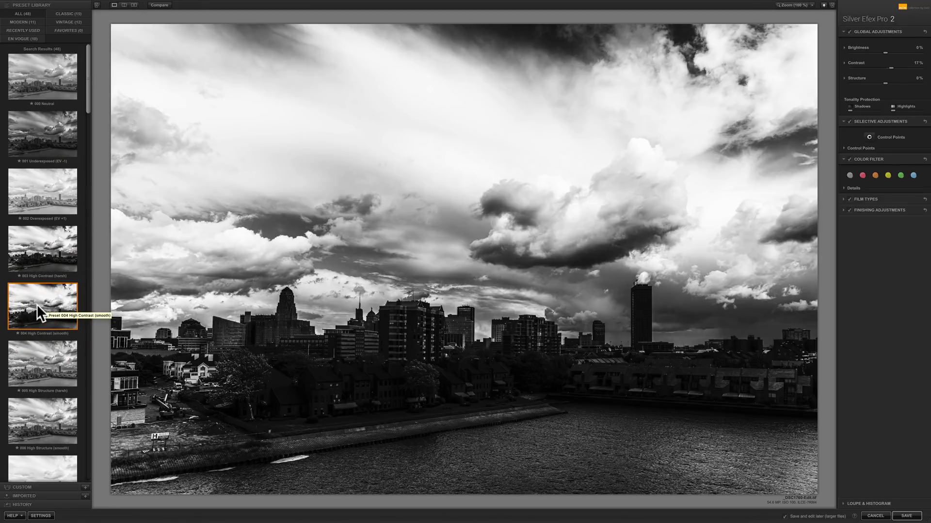
pyautogui.click(44, 204)
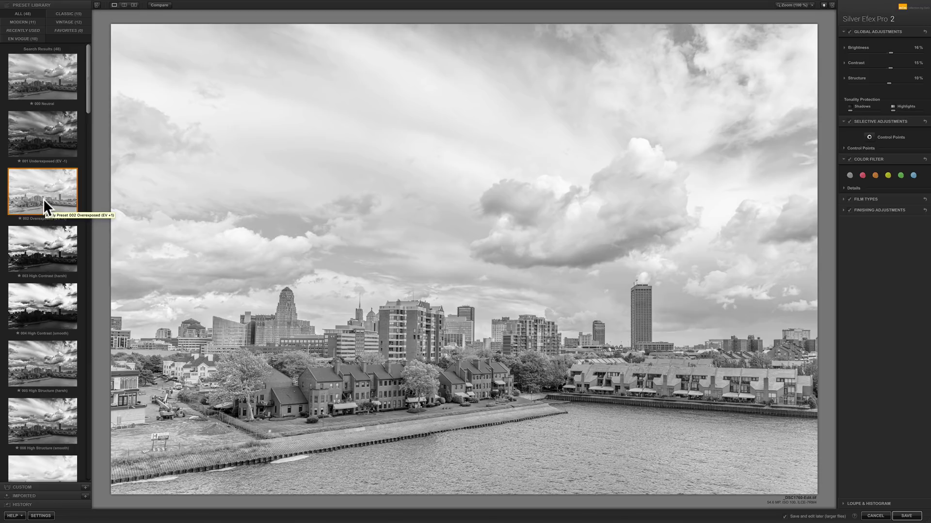
pyautogui.scroll(-2, 43, 199)
pyautogui.scroll(-2, 42, 199)
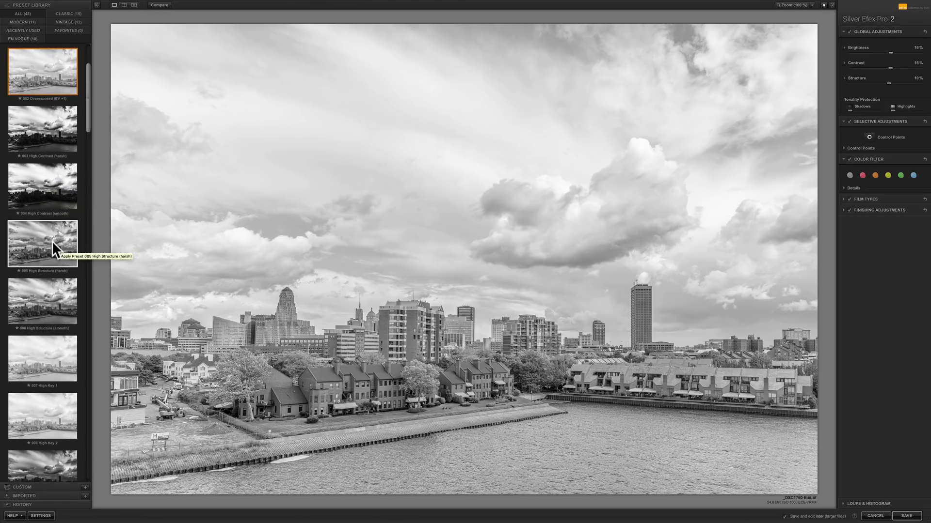
pyautogui.click(42, 243)
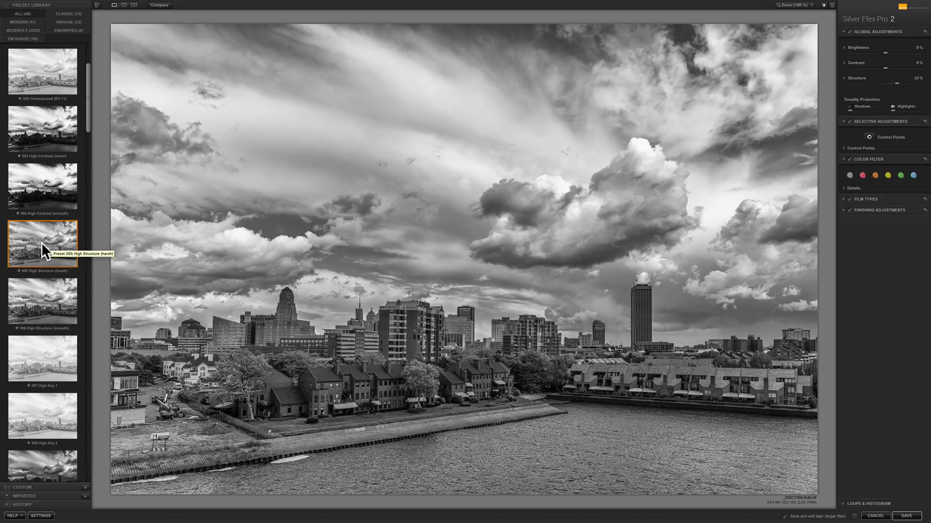
pyautogui.scroll(-2, 41, 243)
pyautogui.click(44, 246)
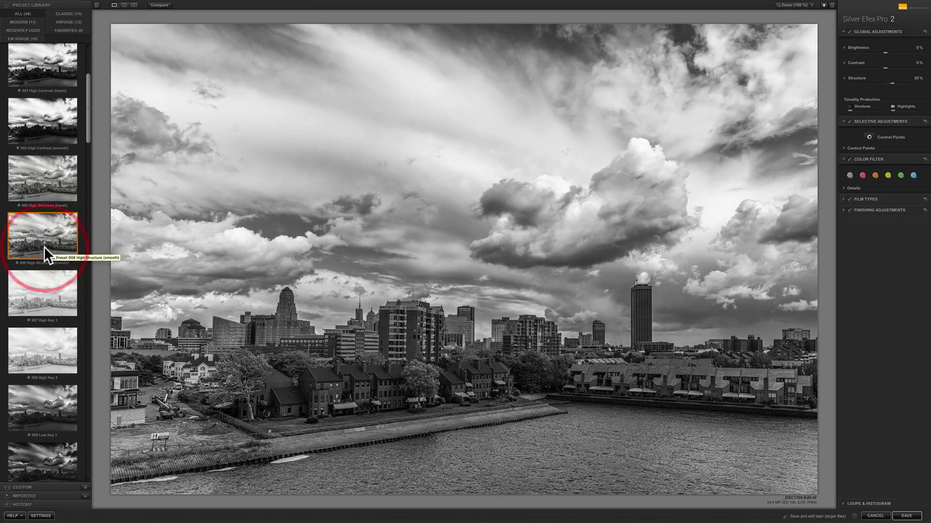
# Try the 011 Push Process (N +1.5) and 015 Full Dynamic (harsh) presets.
pyautogui.scroll(-2, 45, 247)
pyautogui.scroll(-6, 45, 247)
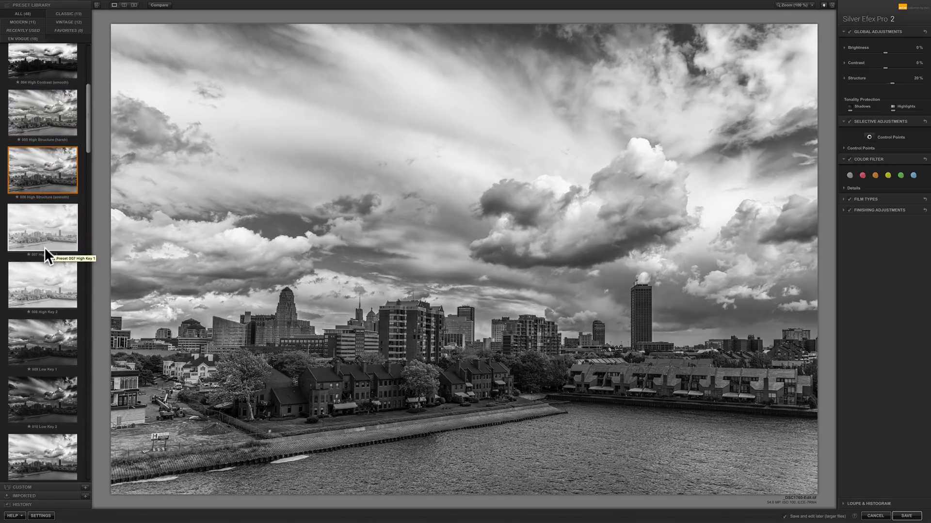
pyautogui.scroll(-4, 45, 266)
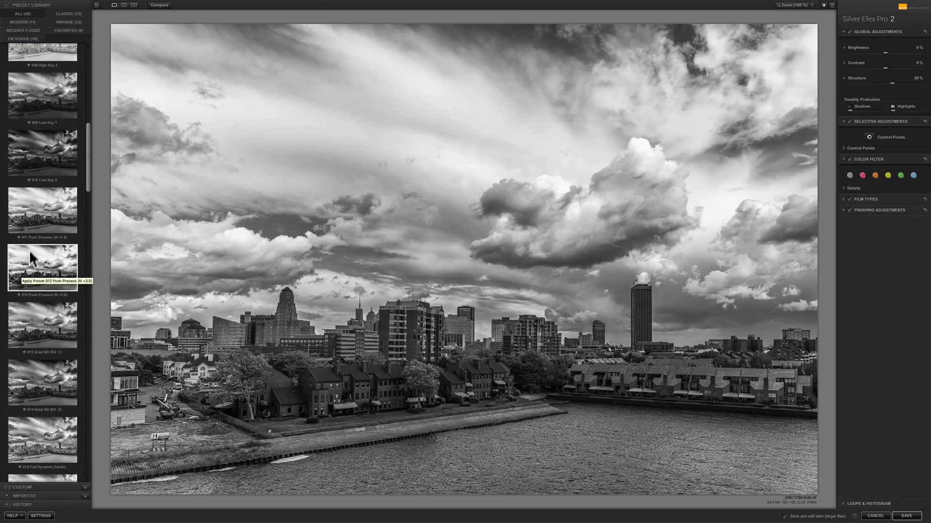
pyautogui.click(55, 219)
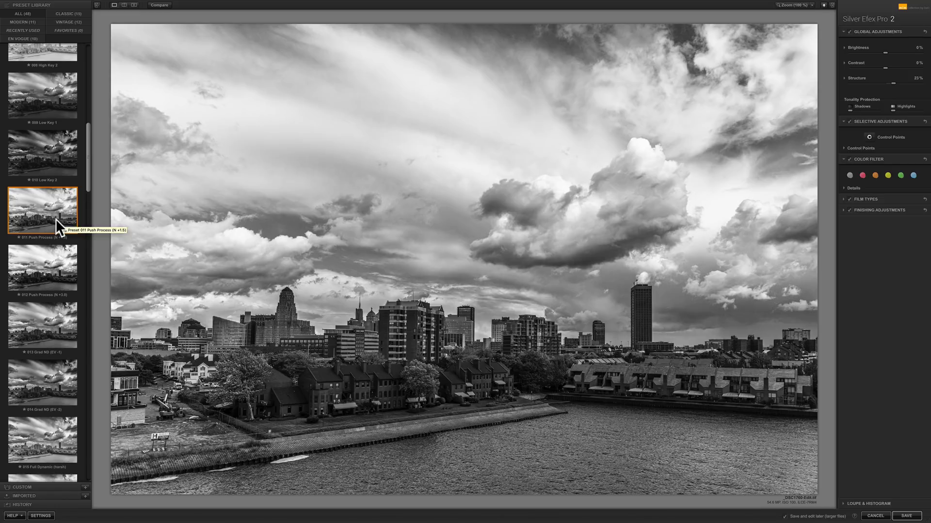
pyautogui.scroll(-5, 49, 217)
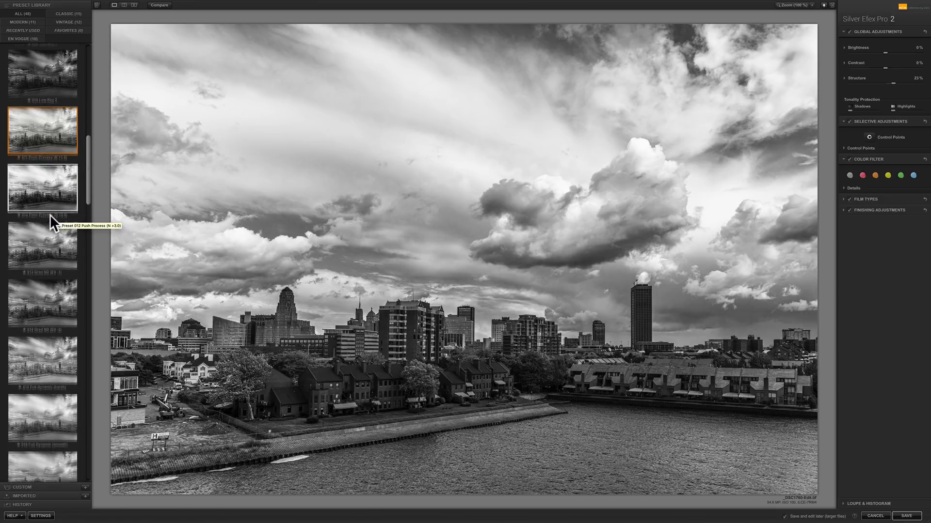
pyautogui.click(44, 284)
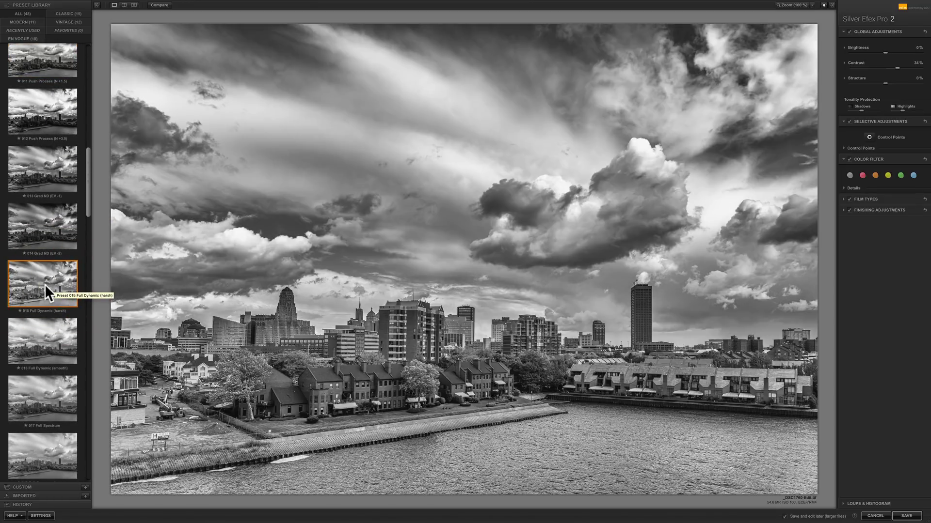
# Compare 016 Full Dynamic (smooth), then settle back on 015 Full Dynamic (harsh).
pyautogui.scroll(-1, 45, 284)
pyautogui.scroll(-4, 45, 284)
pyautogui.click(42, 197)
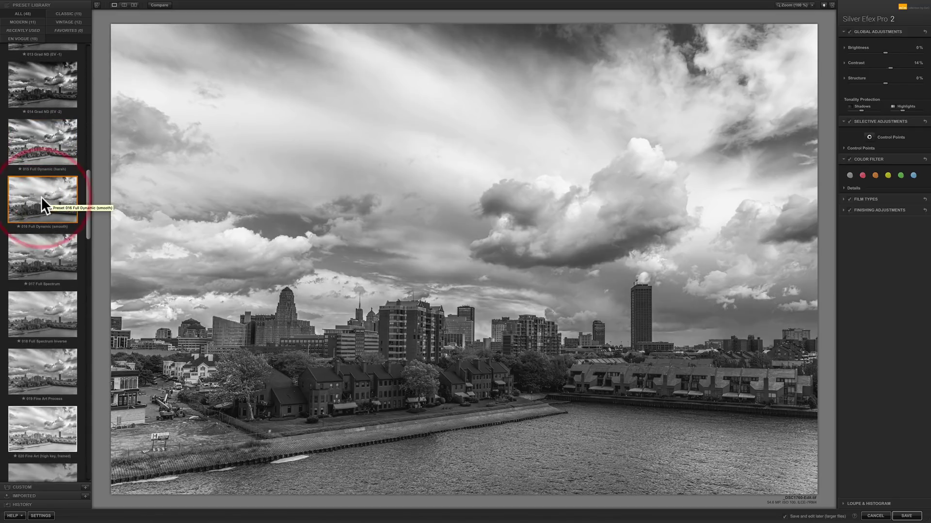
pyautogui.scroll(3, 42, 197)
pyautogui.click(41, 198)
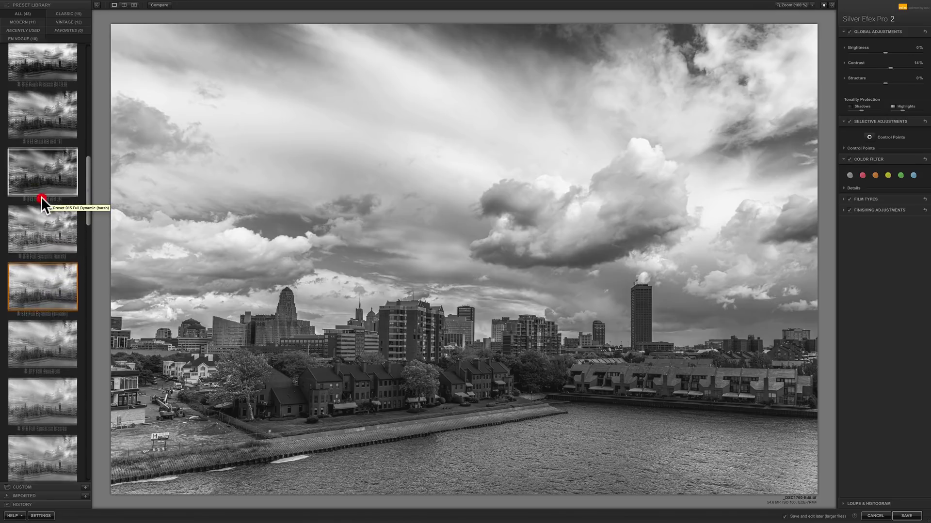
pyautogui.click(44, 242)
pyautogui.scroll(12, 44, 242)
pyautogui.scroll(6, 45, 237)
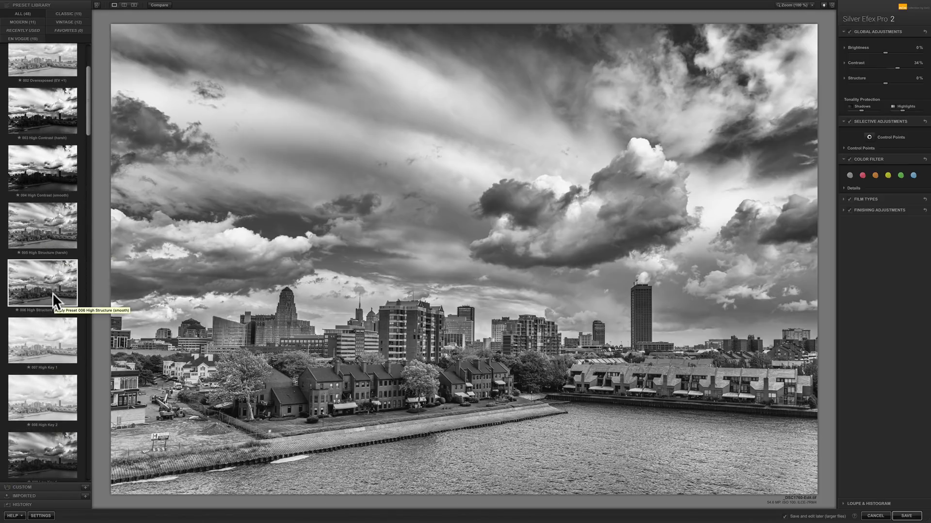
# Apply 005 High Structure (harsh), test Dynamic Brightness values, and reset it to 0%.
pyautogui.click(42, 228)
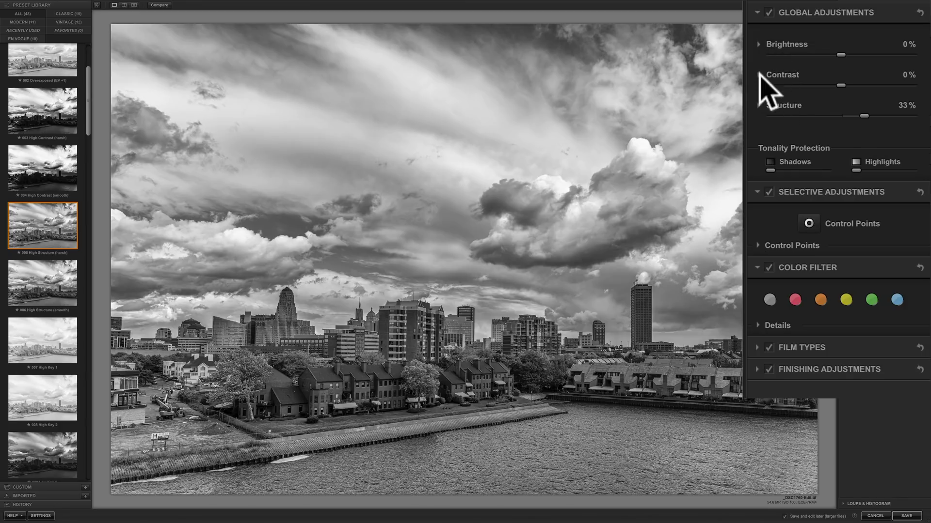
pyautogui.click(758, 43)
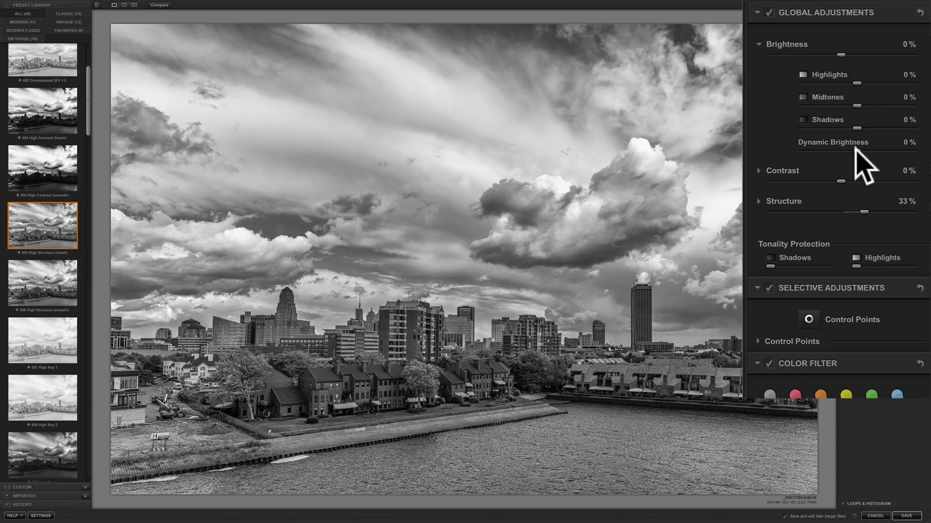
pyautogui.moveTo(856, 149); pyautogui.dragTo(881, 150)
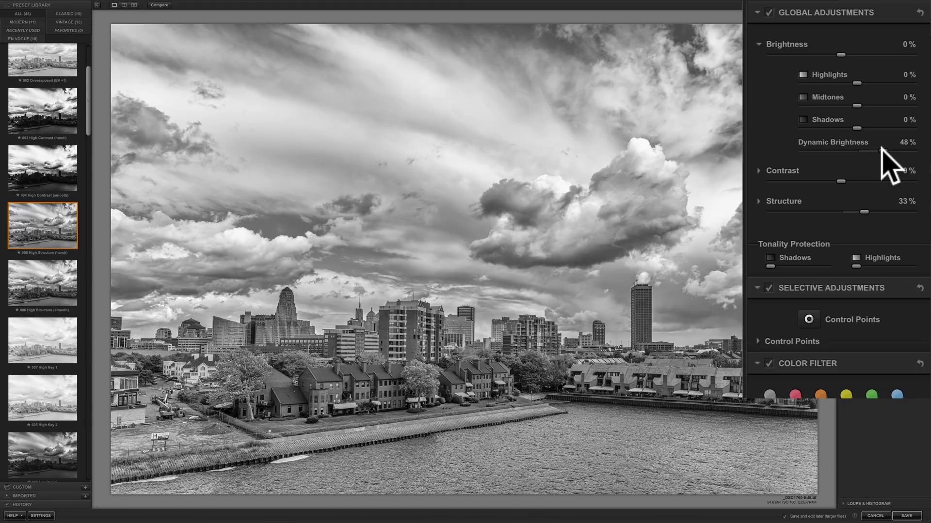
pyautogui.moveTo(881, 149); pyautogui.dragTo(820, 151)
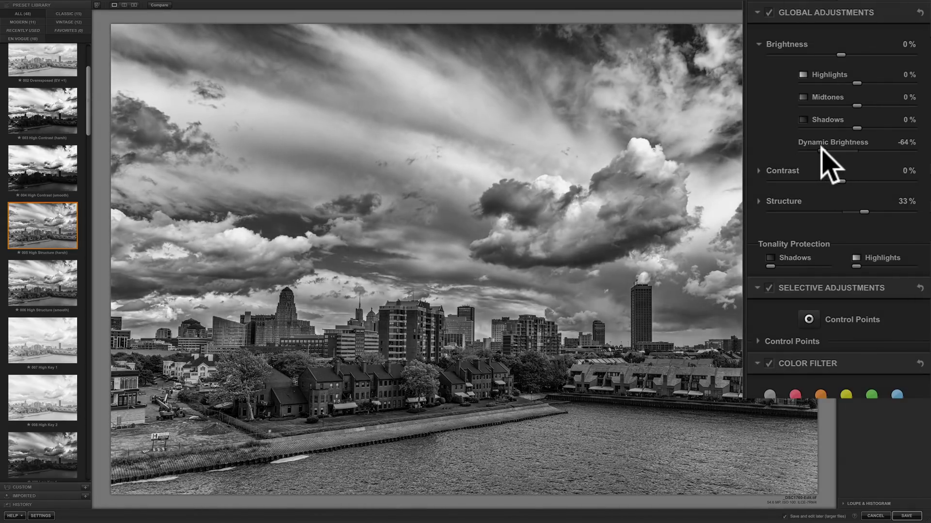
pyautogui.doubleClick(834, 150)
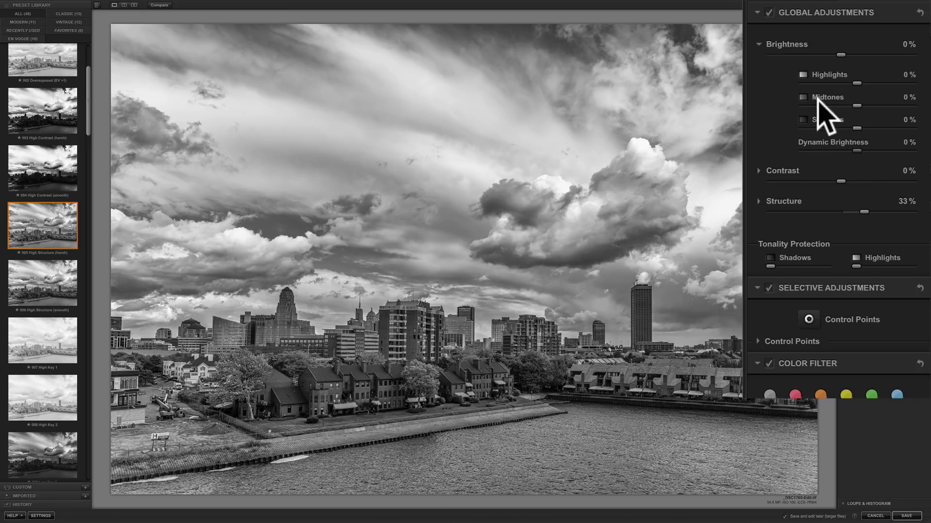
# Collapse Brightness and Contrast details and expand Structure's Highlights, Midtones, Shadows and Fine Structure sliders.
pyautogui.click(759, 44)
pyautogui.click(759, 75)
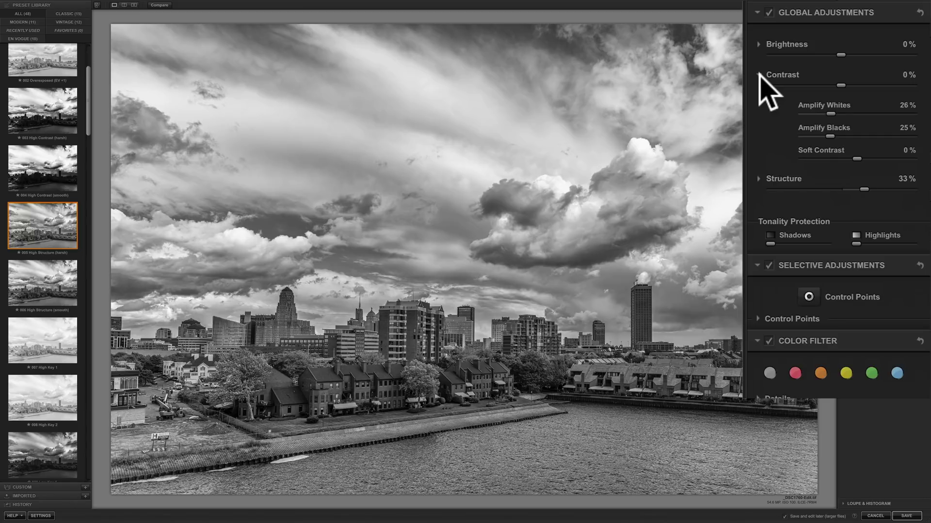
pyautogui.click(759, 75)
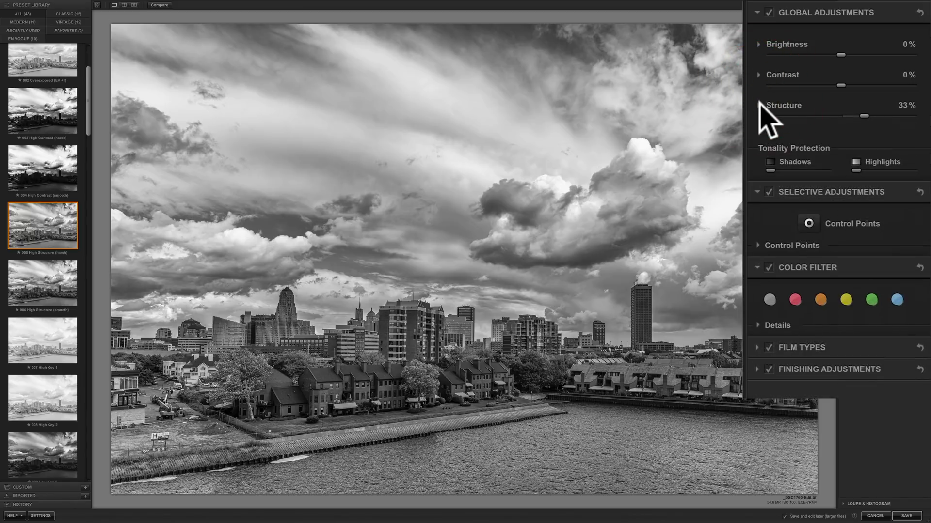
pyautogui.click(759, 104)
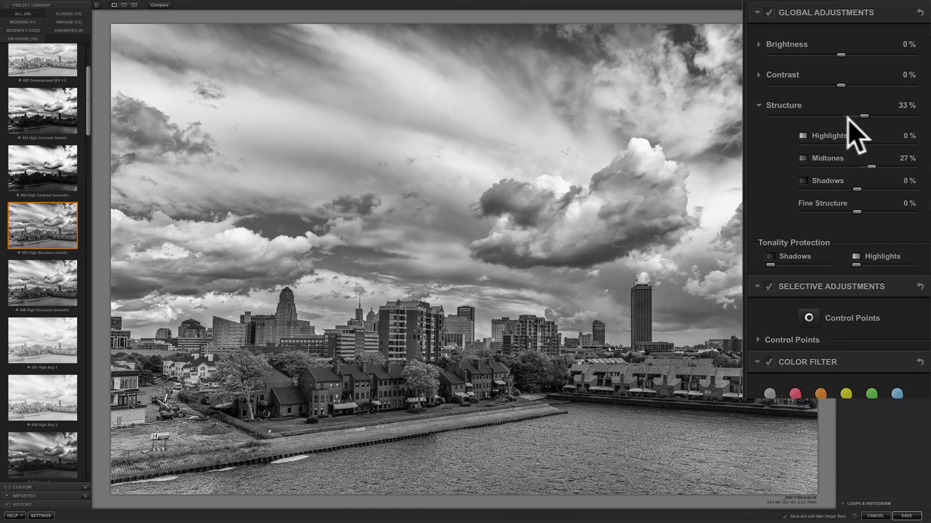
# Lower global Structure to 13% after testing shadow and highlight Tonality Protection.
pyautogui.moveTo(862, 116); pyautogui.dragTo(846, 114)
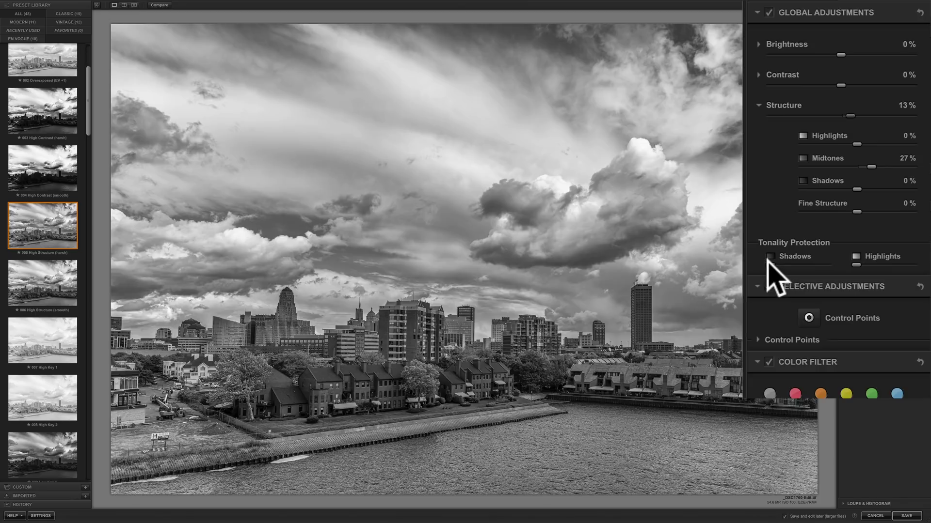
pyautogui.moveTo(774, 262); pyautogui.dragTo(841, 261)
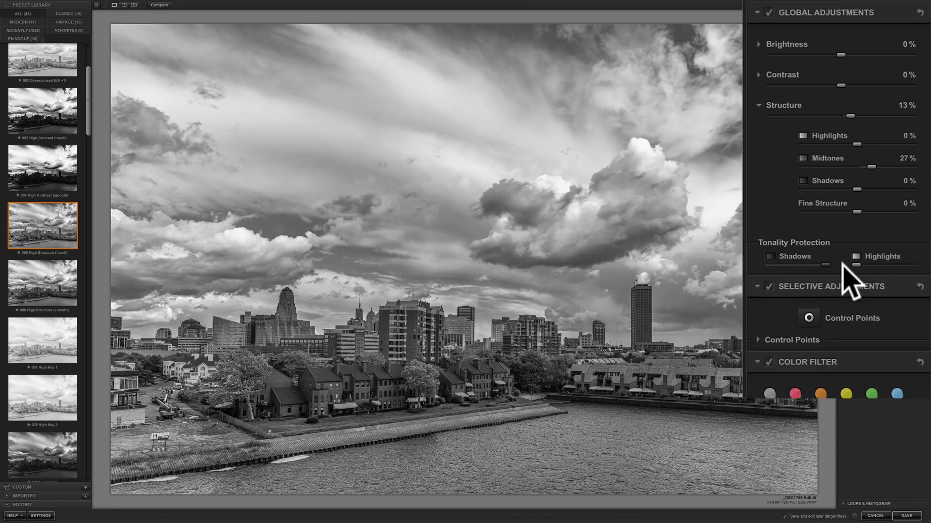
pyautogui.click(770, 264)
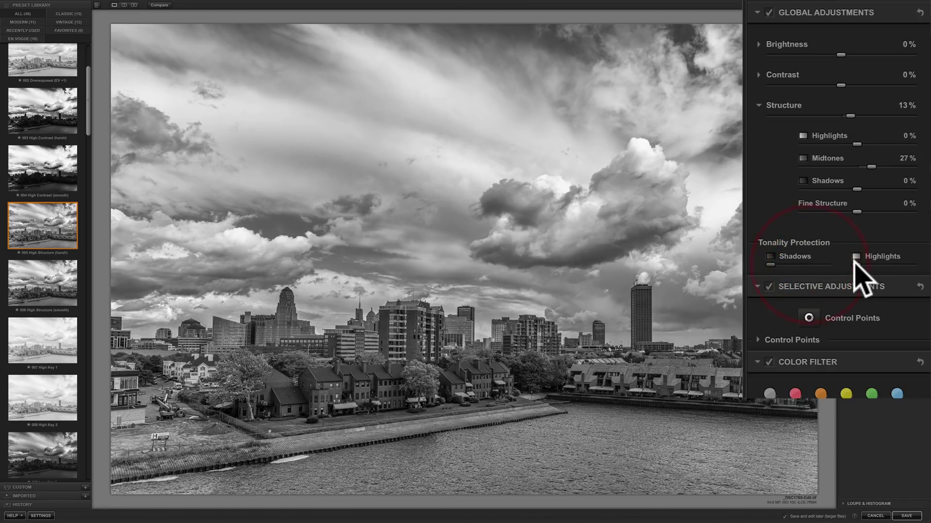
pyautogui.moveTo(857, 264)
pyautogui.mouseDown()
pyautogui.moveTo(911, 264)
pyautogui.moveTo(856, 264)
pyautogui.mouseUp()
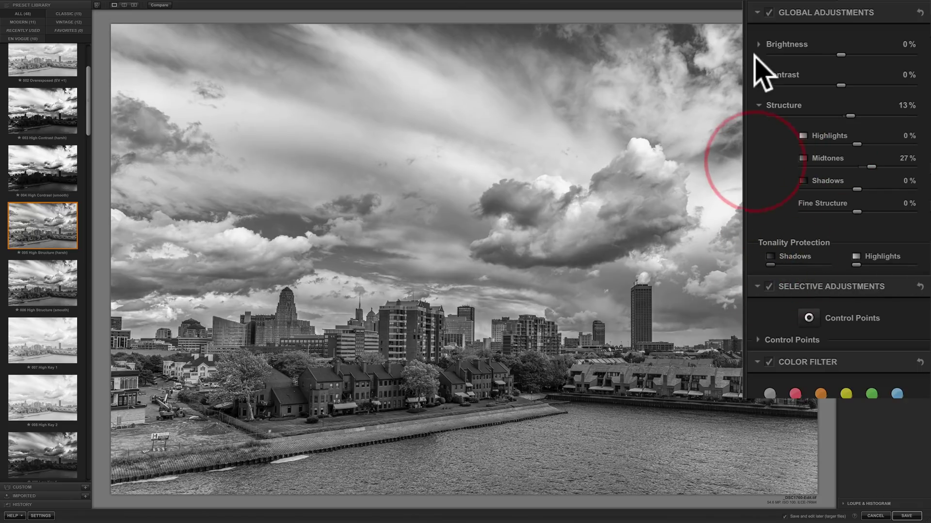
pyautogui.click(759, 104)
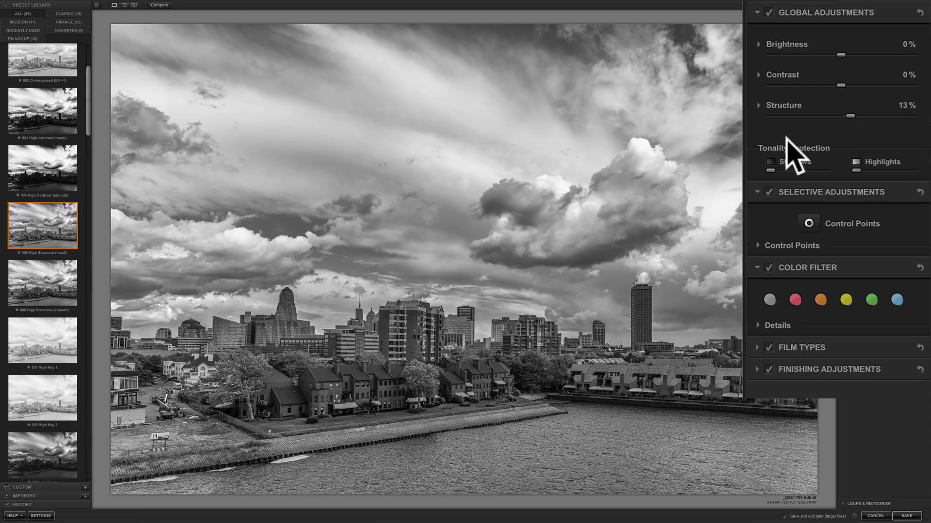
pyautogui.click(808, 223)
# Place a control point on the large central cloud with Selective Colorization at 100%.
pyautogui.click(587, 205)
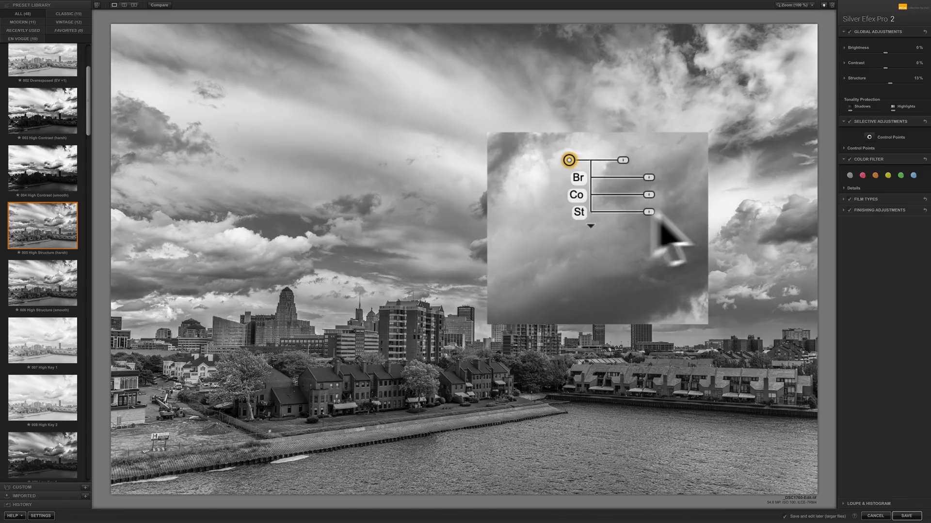
pyautogui.click(588, 223)
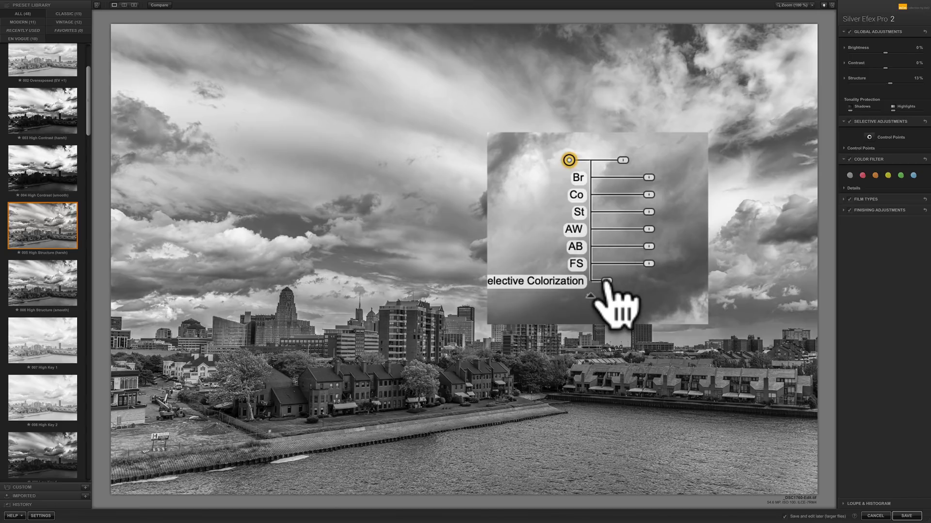
pyautogui.moveTo(606, 281)
pyautogui.mouseDown()
pyautogui.moveTo(691, 282)
pyautogui.moveTo(605, 281)
pyautogui.mouseUp()
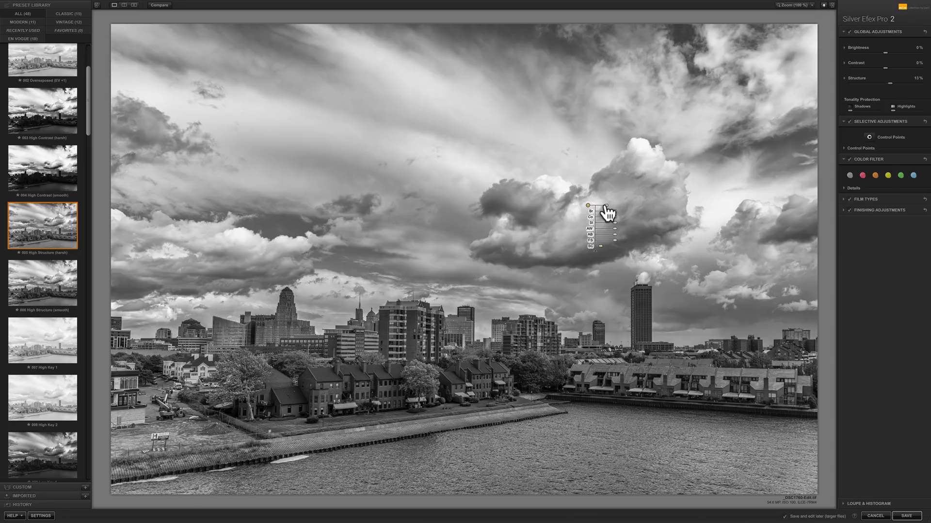
# Move the cloud control point onto the water, resize it, and duplicate it left and right.
pyautogui.moveTo(607, 212); pyautogui.dragTo(607, 208)
pyautogui.moveTo(589, 204); pyautogui.dragTo(702, 454)
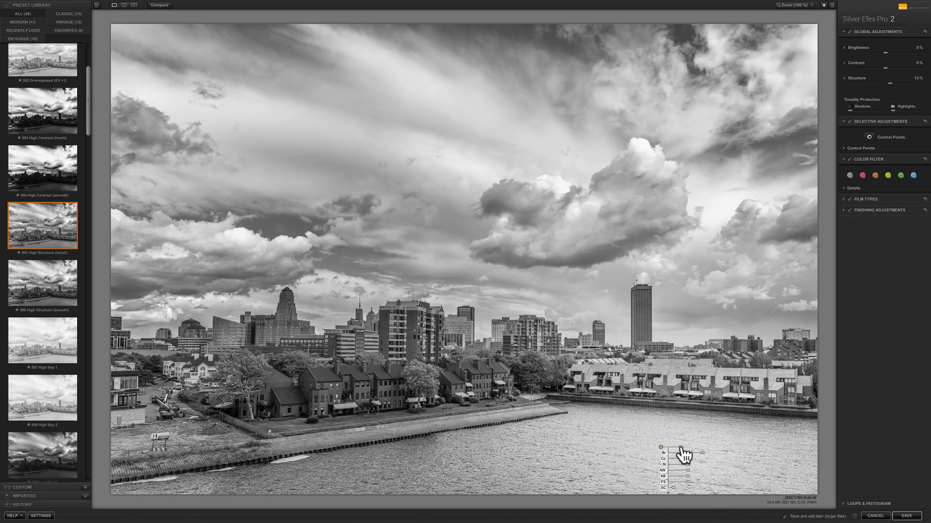
pyautogui.moveTo(681, 448); pyautogui.dragTo(677, 447)
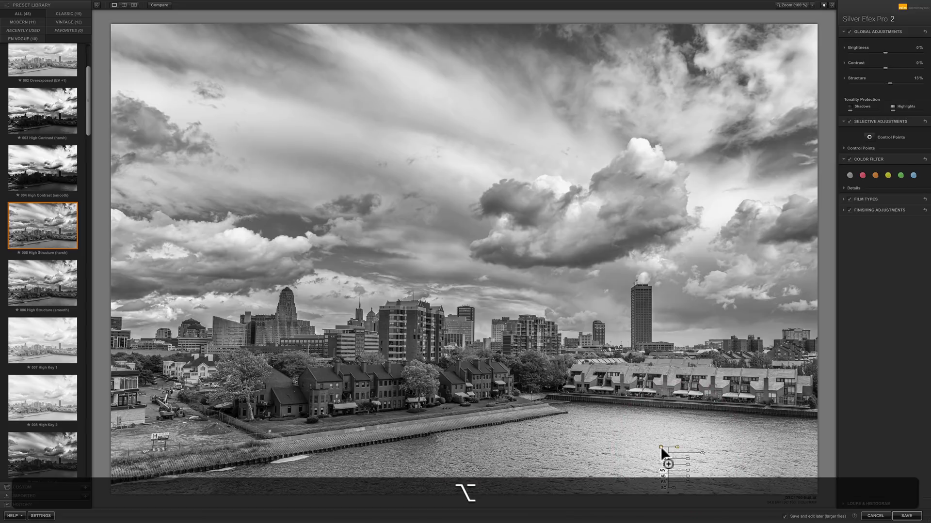
pyautogui.moveTo(661, 446); pyautogui.dragTo(762, 449)
pyautogui.moveTo(660, 446); pyautogui.dragTo(558, 456)
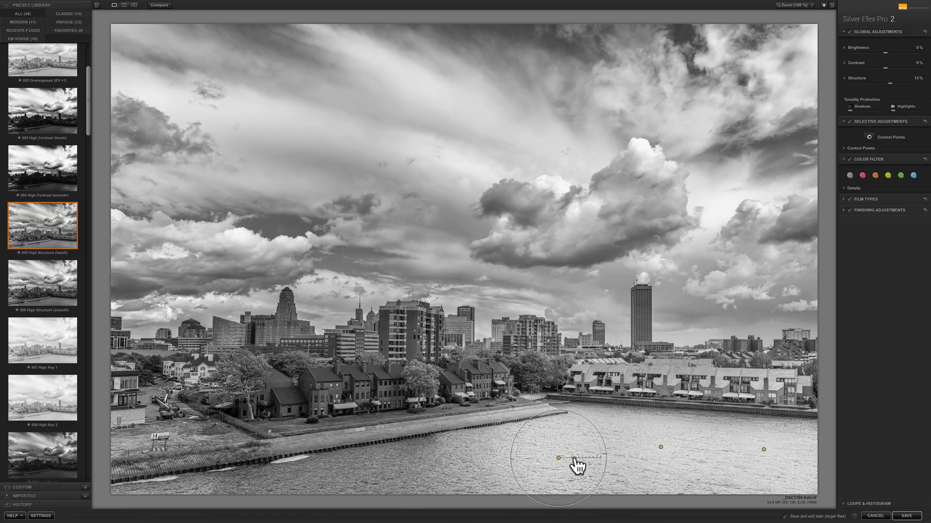
pyautogui.click(575, 458)
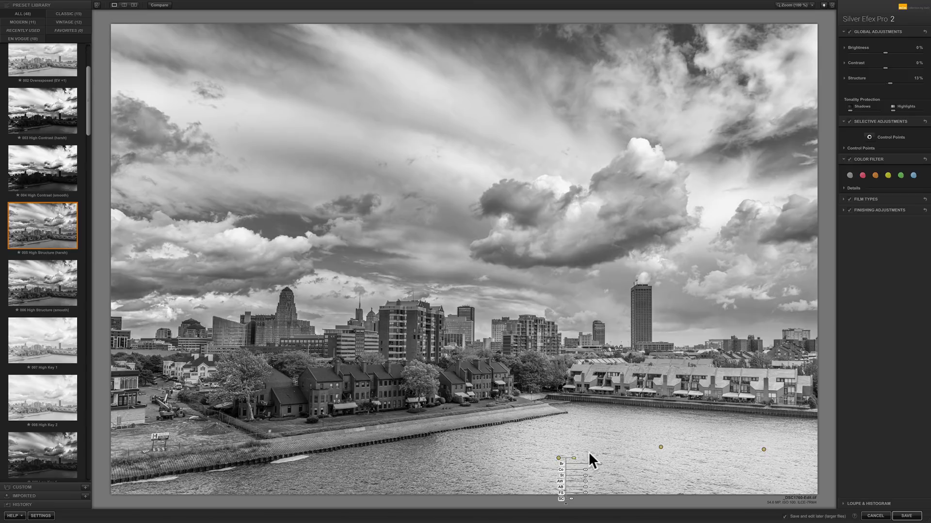
# Delete all three water control points and check the Control Points list.
pyautogui.press('BackSpace')
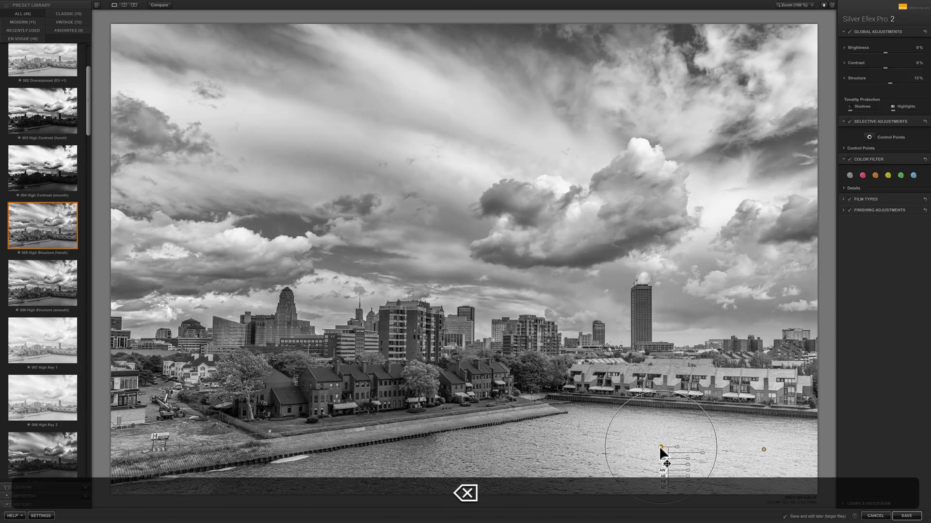
pyautogui.click(660, 447)
pyautogui.press('BackSpace')
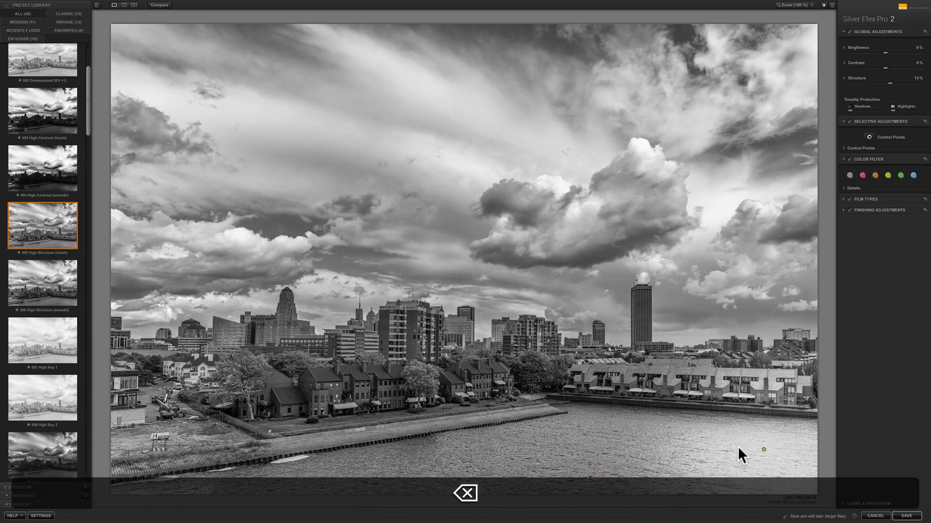
pyautogui.click(764, 448)
pyautogui.press('BackSpace')
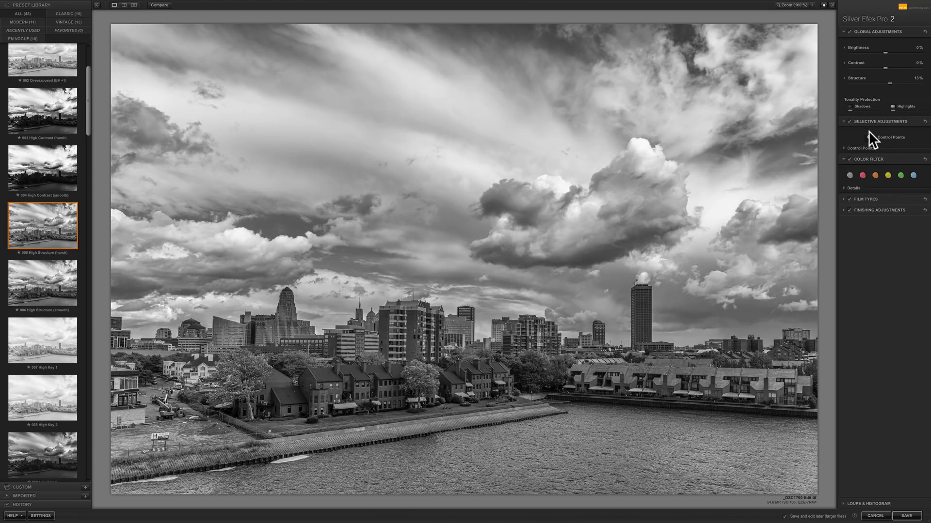
pyautogui.click(843, 147)
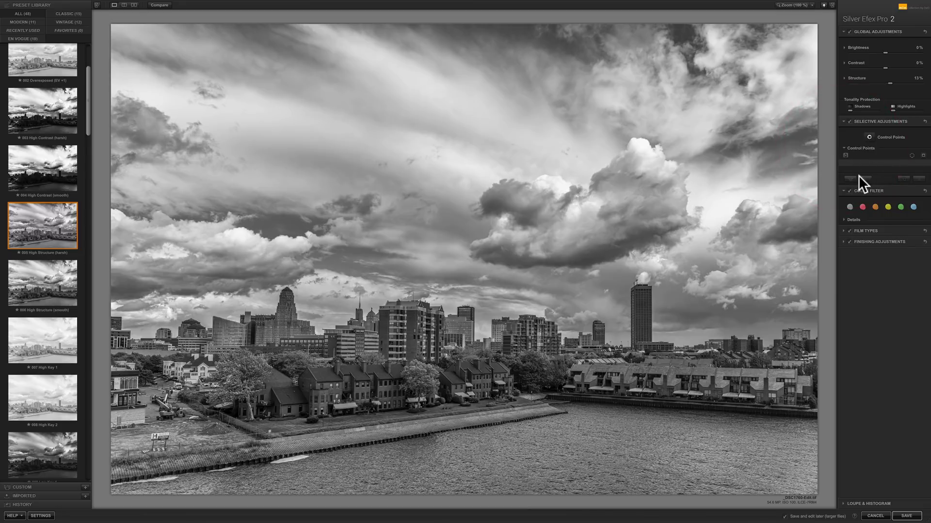
pyautogui.click(844, 147)
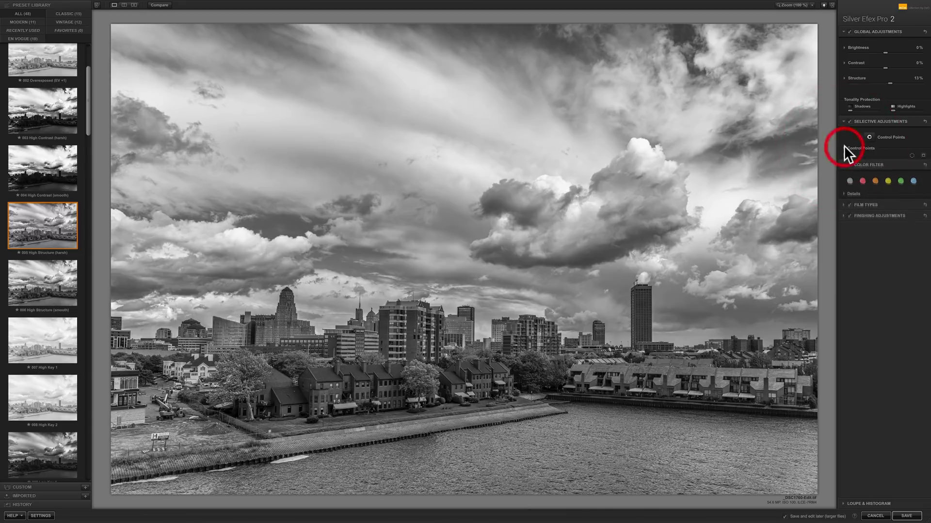
# Compare the blue, green, yellow, orange and red colour filters on the skyline, settling on green.
pyautogui.click(896, 177)
pyautogui.click(871, 178)
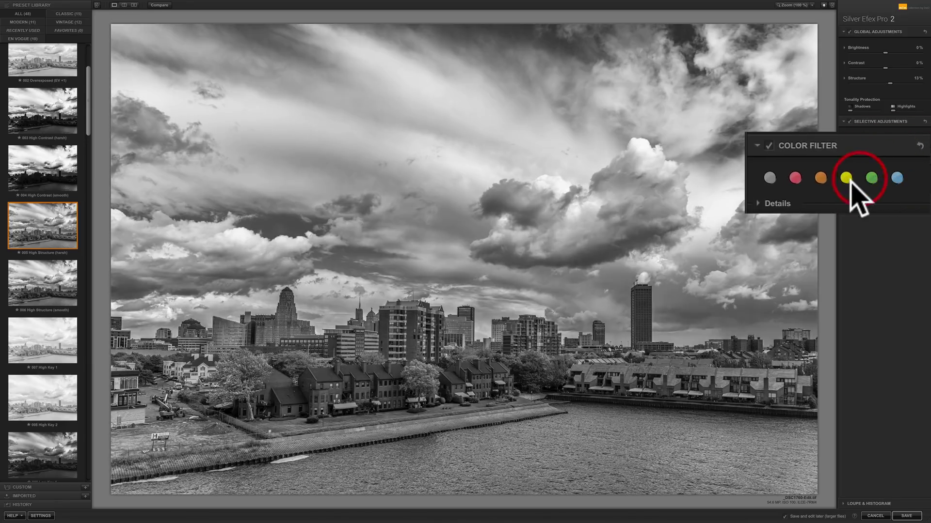
pyautogui.click(846, 178)
pyautogui.click(821, 178)
pyautogui.click(795, 178)
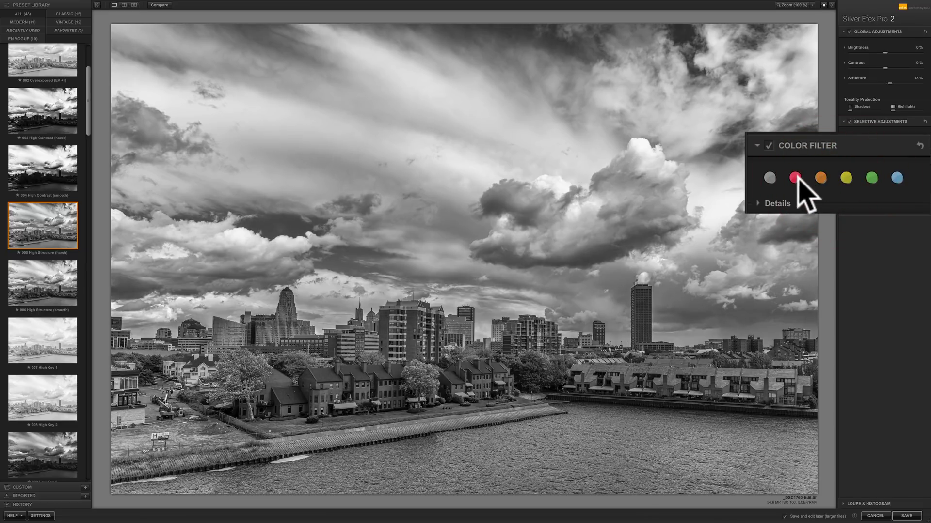
pyautogui.click(871, 178)
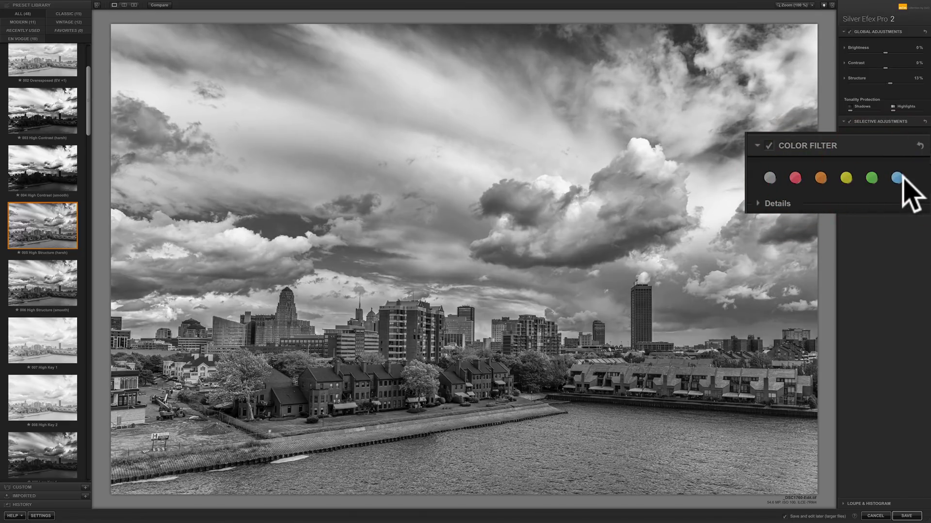
pyautogui.click(897, 178)
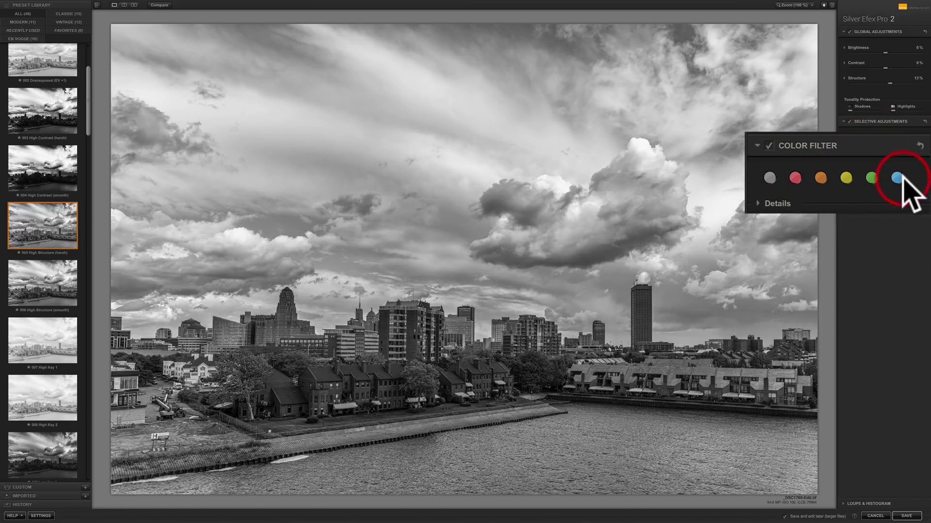
pyautogui.click(871, 178)
pyautogui.click(846, 178)
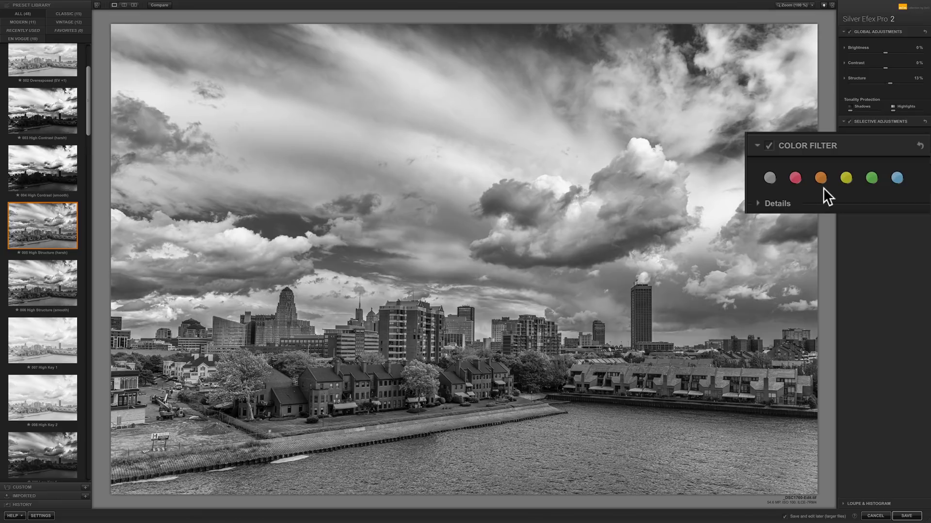
# Shift the colour filter hue to about 66° at 50% strength to adjust the sky tones.
pyautogui.click(757, 202)
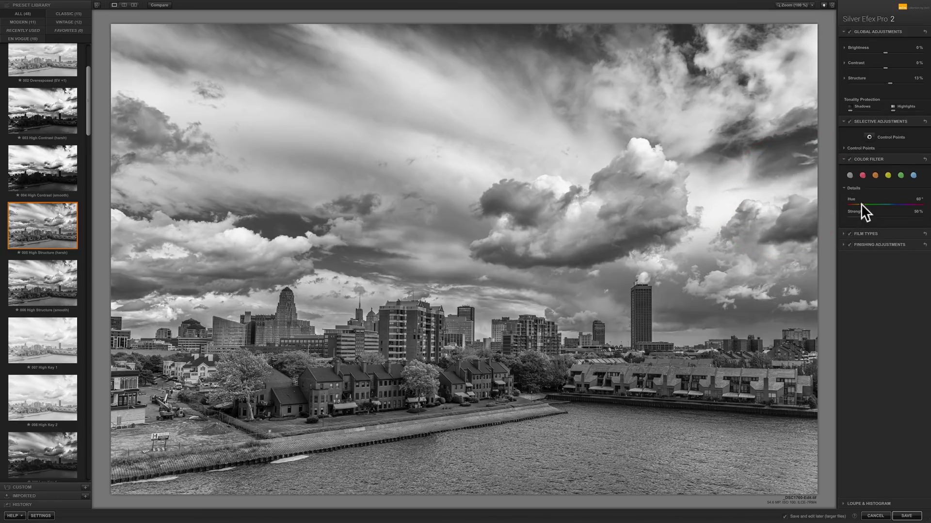
pyautogui.moveTo(861, 203)
pyautogui.mouseDown()
pyautogui.moveTo(906, 204)
pyautogui.moveTo(861, 202)
pyautogui.mouseUp()
pyautogui.click(843, 188)
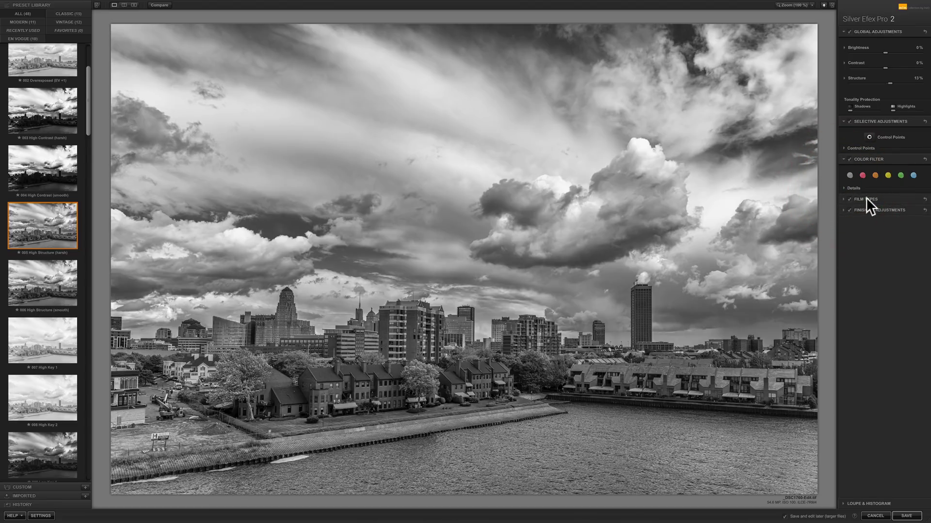
pyautogui.click(842, 198)
pyautogui.click(881, 65)
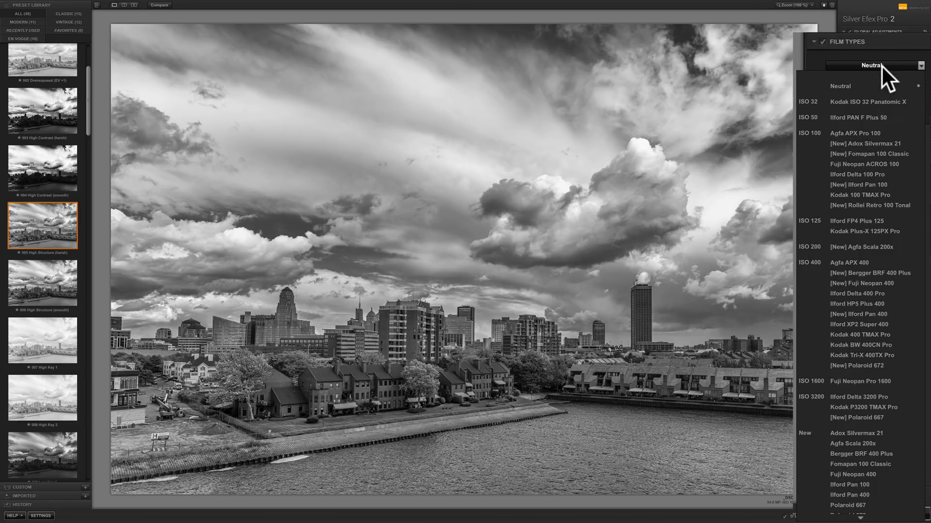
pyautogui.click(881, 65)
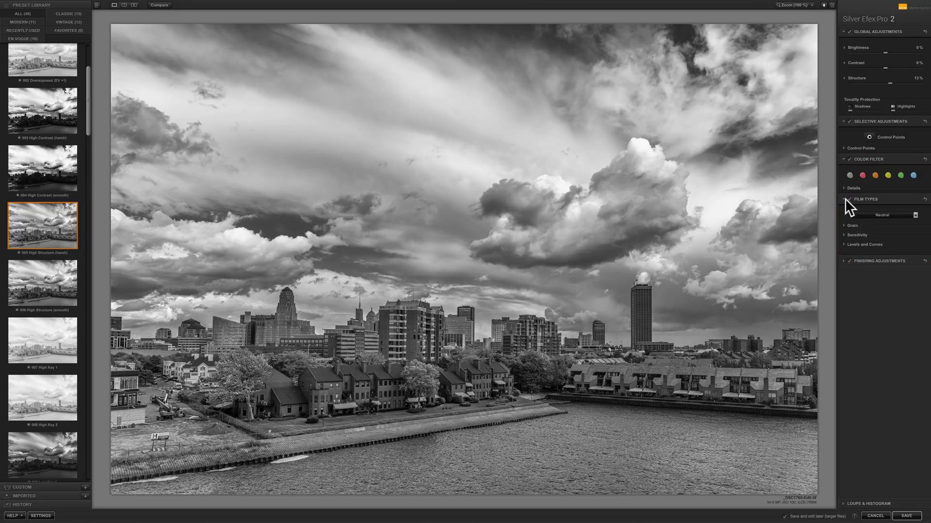
pyautogui.click(846, 199)
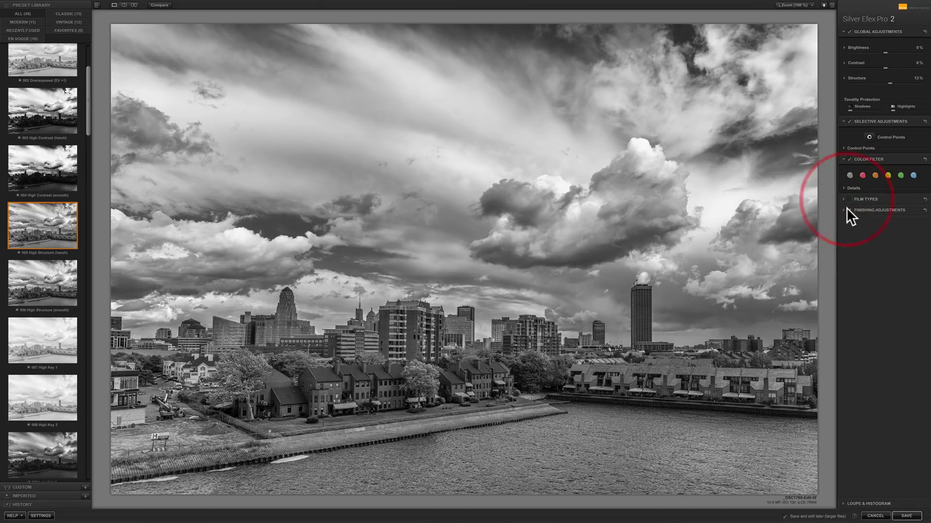
pyautogui.click(843, 209)
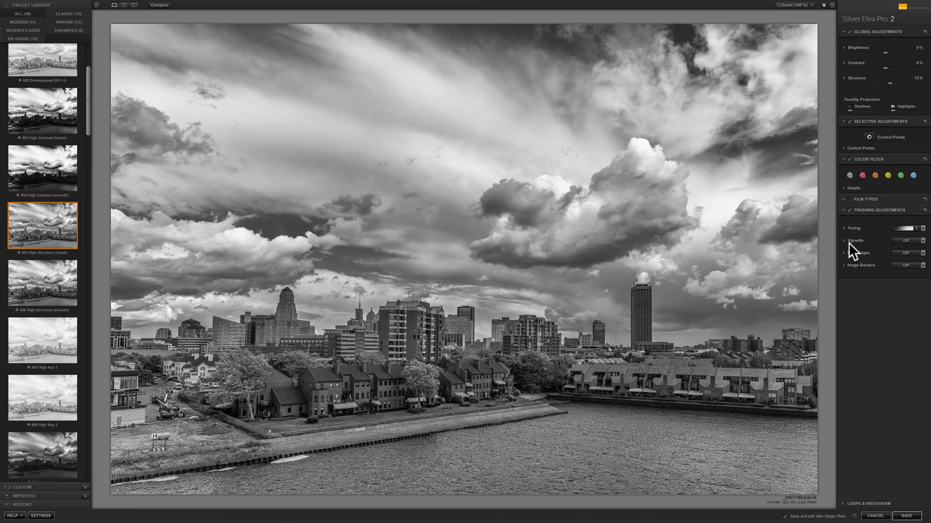
pyautogui.click(844, 210)
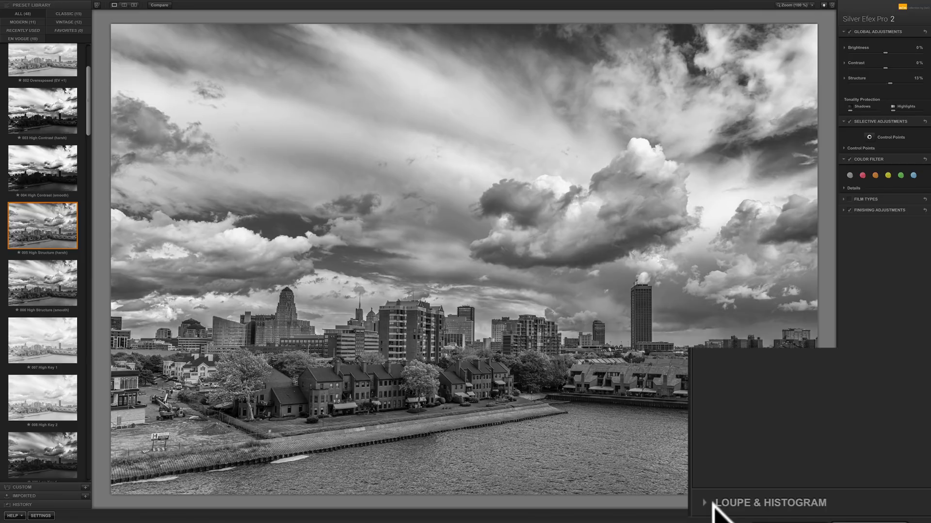
pyautogui.click(705, 502)
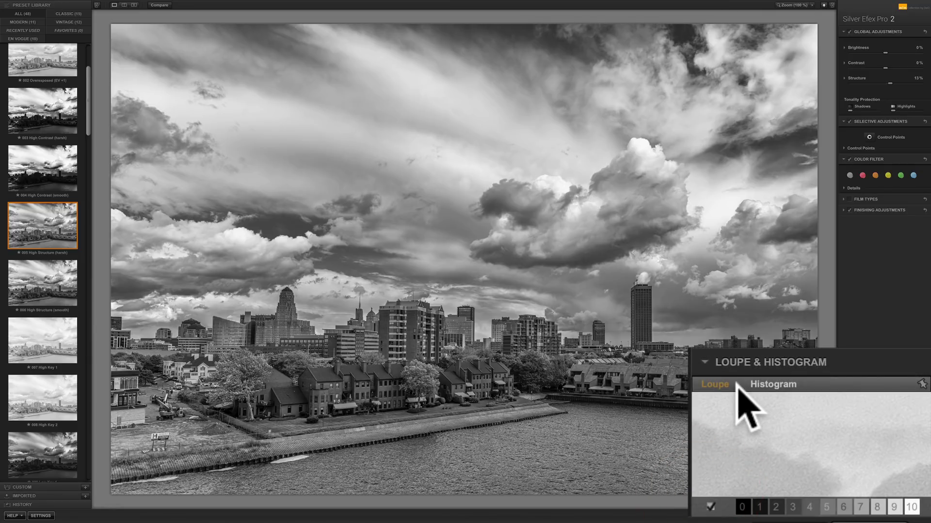
pyautogui.moveTo(821, 496)
pyautogui.moveTo(741, 504)
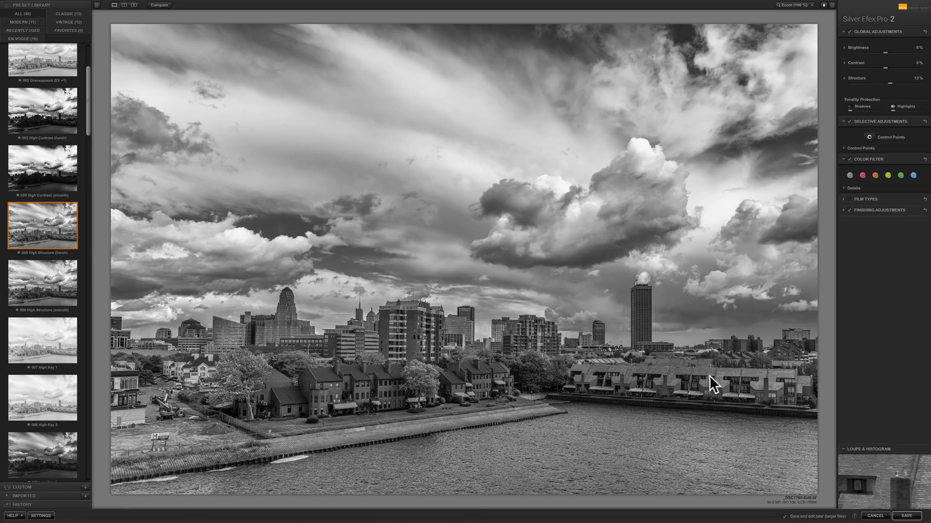
# Reapply the High Structure (harsh) preset to give the skyline stronger structure.
pyautogui.click(844, 449)
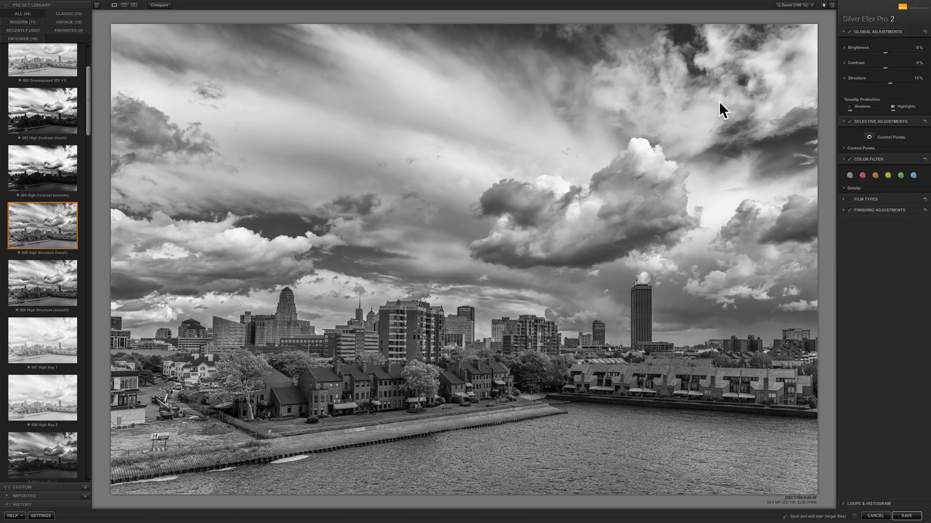
pyautogui.click(44, 232)
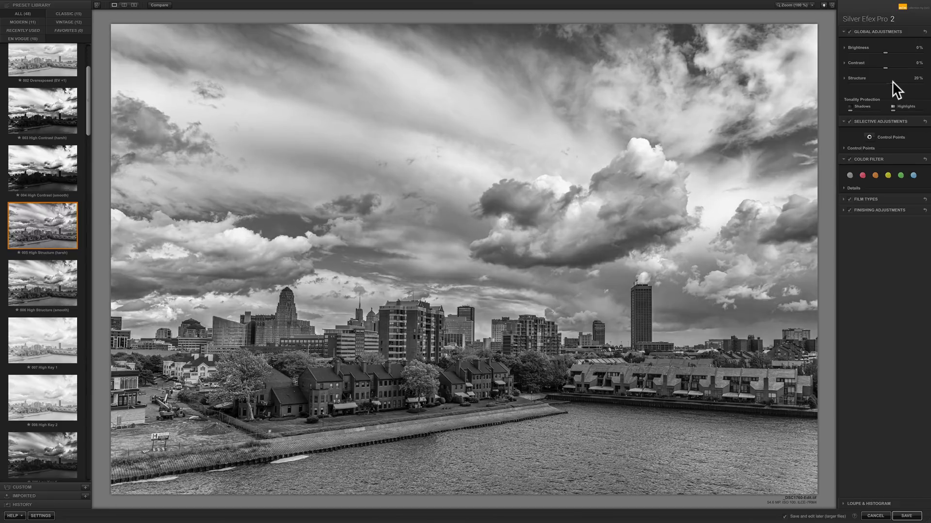
pyautogui.click(844, 46)
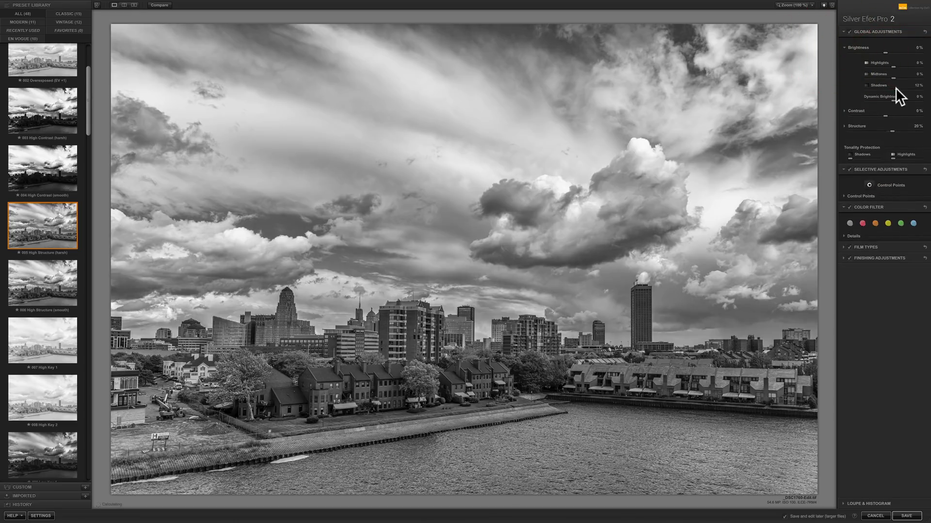
# Add a darkening edge vignette by lowering the Vignette Amount in Finishing Adjustments.
pyautogui.click(844, 258)
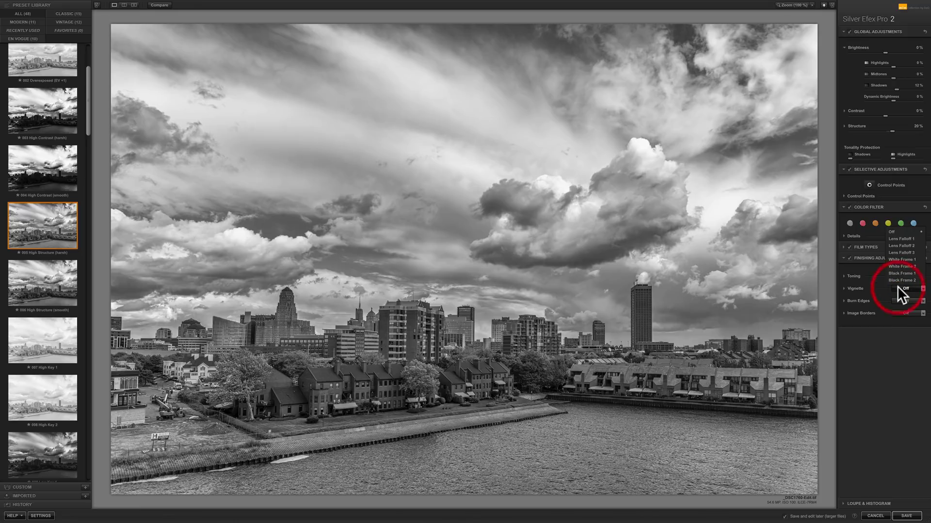
pyautogui.click(843, 288)
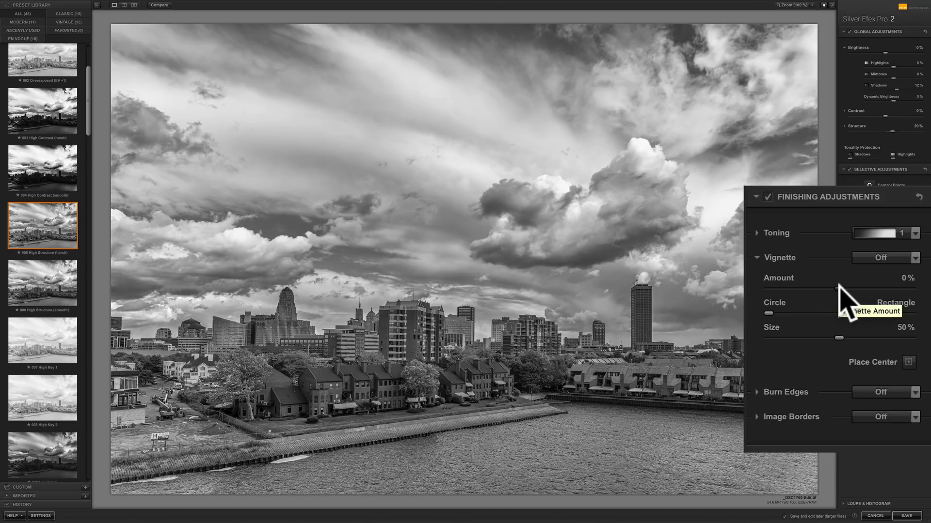
pyautogui.moveTo(839, 288); pyautogui.dragTo(825, 287)
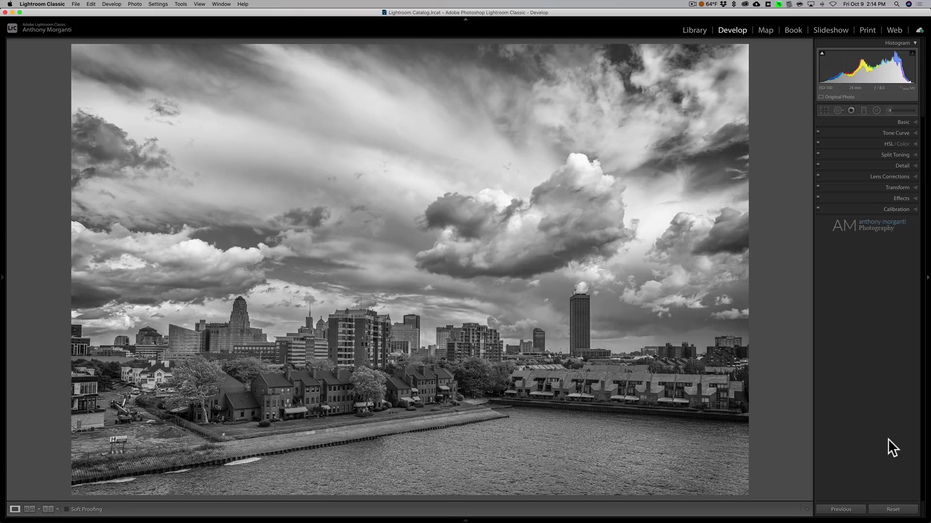
# Flip between the colour original and the black and white skyline edit to compare them.
pyautogui.press('Left')
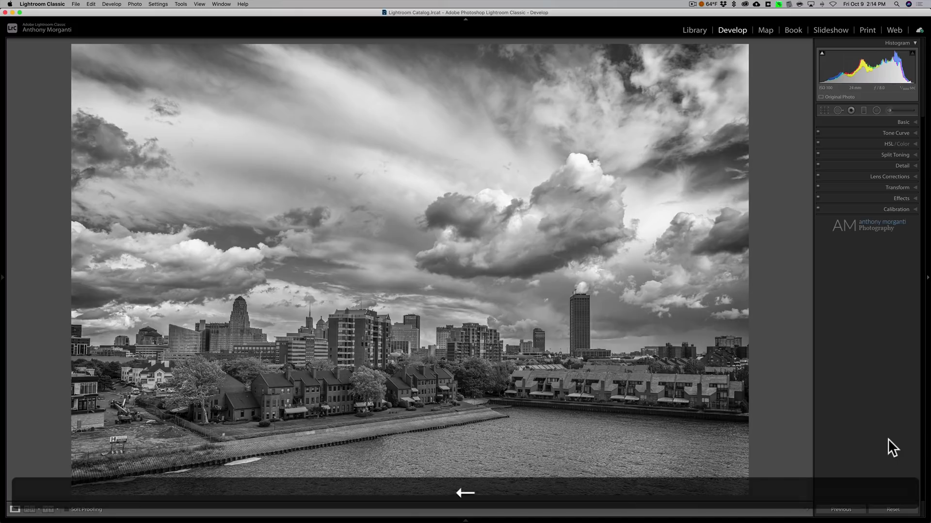
pyautogui.press('Right')
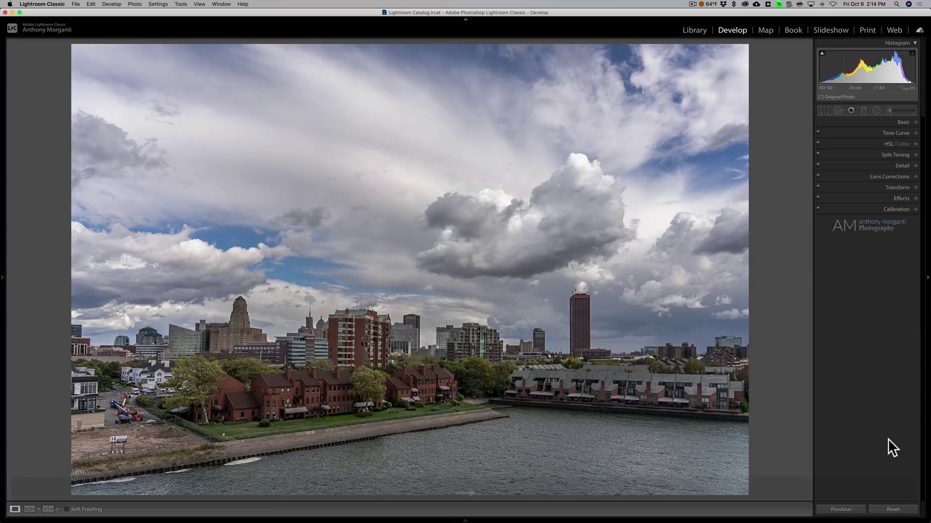
pyautogui.press('Left')
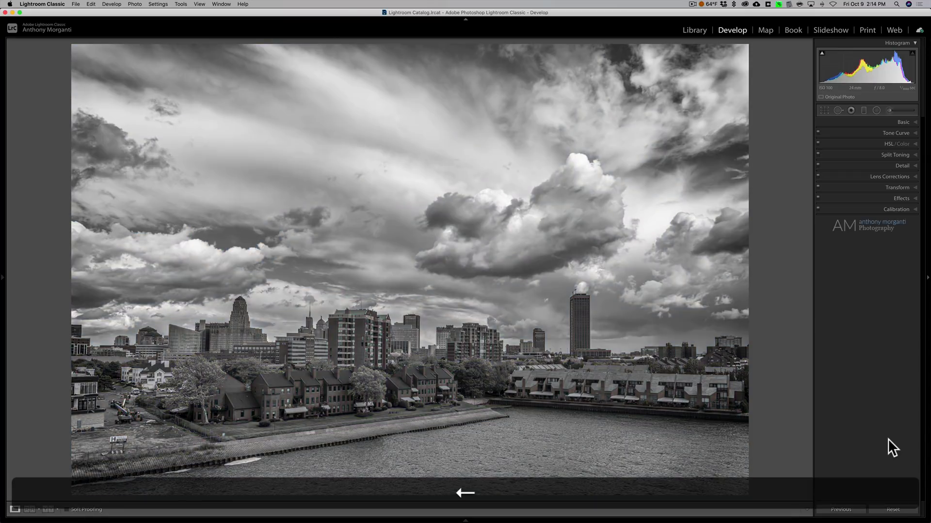